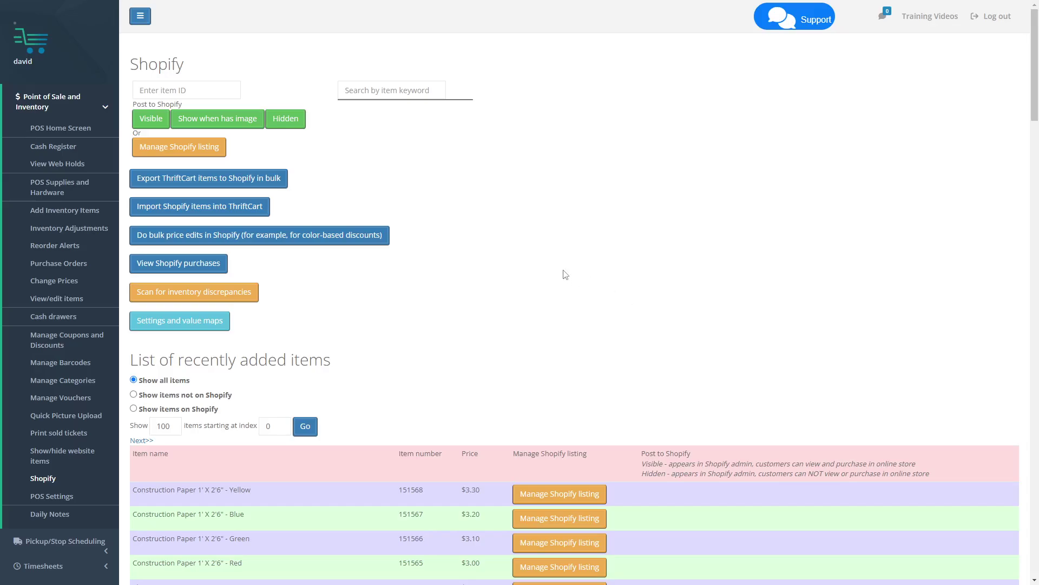
Open the Shopify listing of the Grill with item number 151508 from the recently added items
{"action": "scroll", "coordinate": [528, 243], "scroll_direction": "down", "scroll_amount": 5}
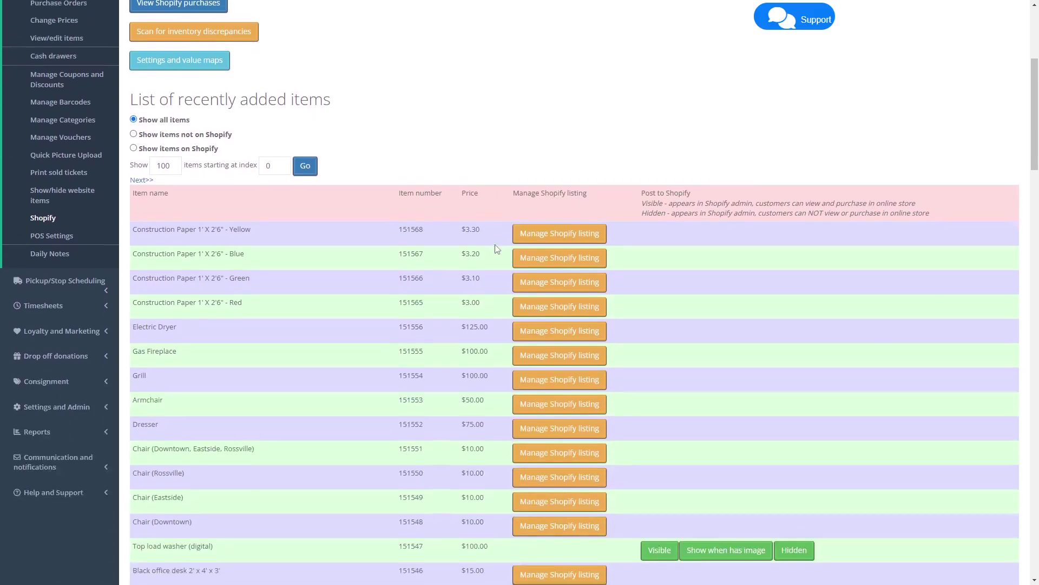
{"action": "scroll", "coordinate": [497, 248], "scroll_direction": "down", "scroll_amount": 7}
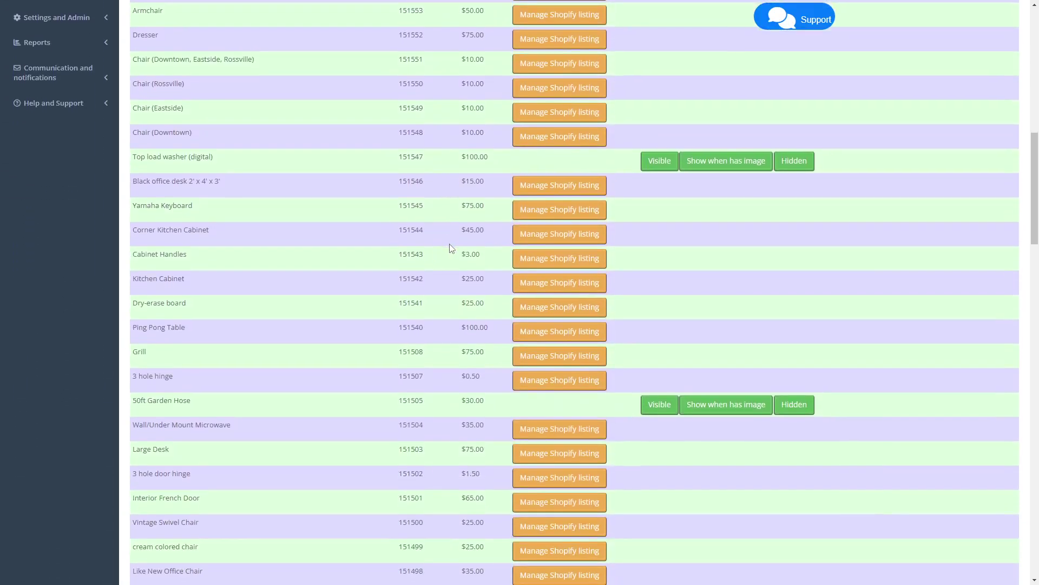
{"action": "scroll", "coordinate": [450, 248], "scroll_direction": "down", "scroll_amount": 2}
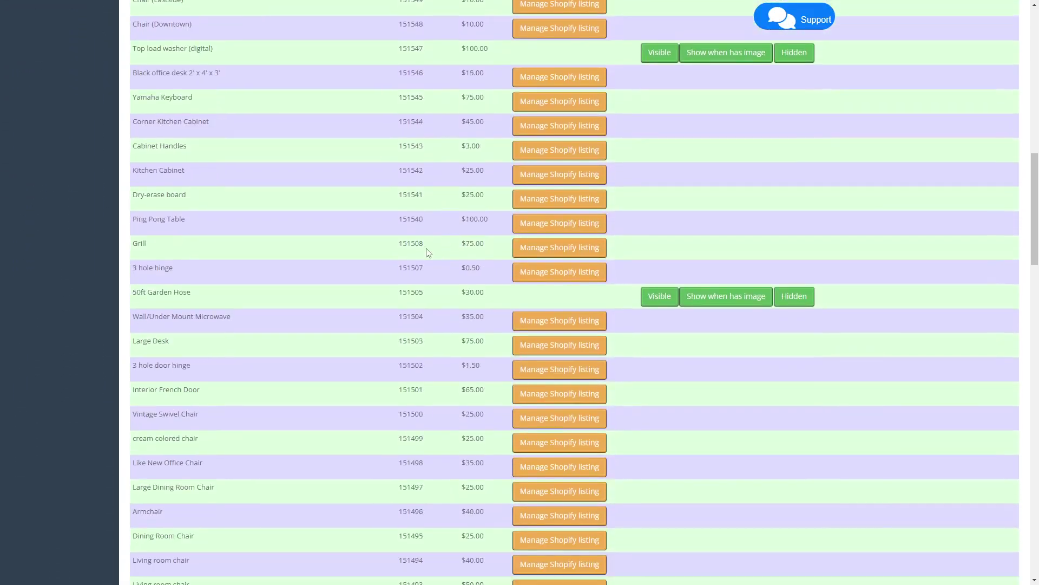
{"action": "left_click", "coordinate": [546, 252]}
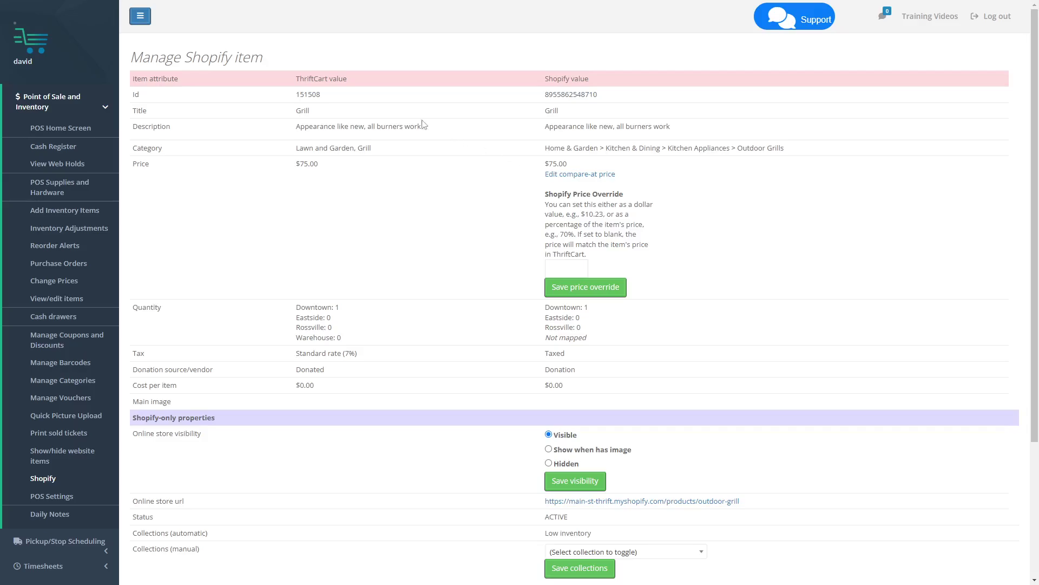
Compare the ThriftCart and Shopify values of the Grill listing, including id, title, quantity and Shopify-only properties
{"action": "left_click_drag", "start_coordinate": [309, 78], "coordinate": [595, 82]}
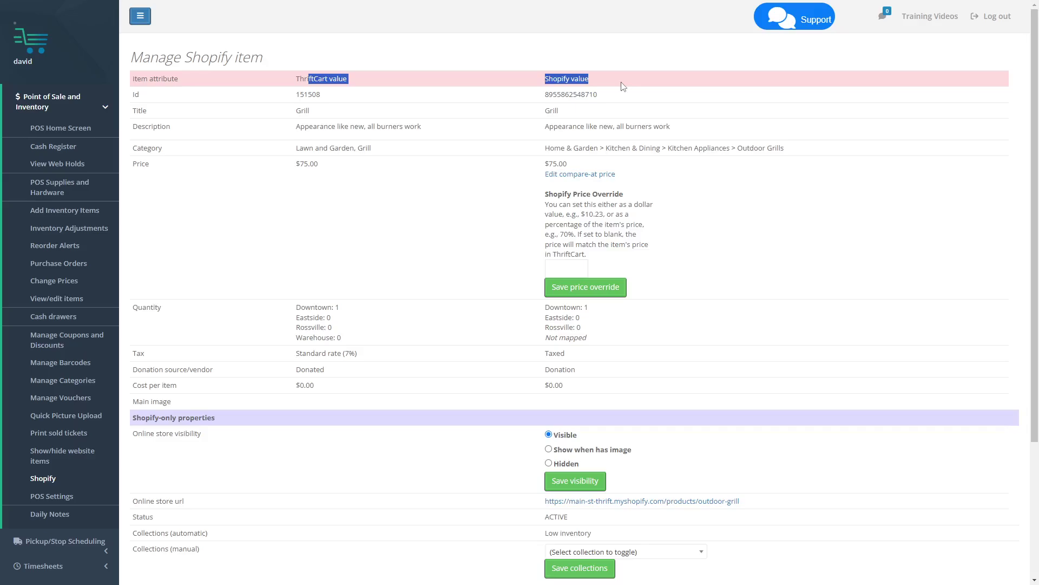
{"action": "left_click", "coordinate": [596, 114]}
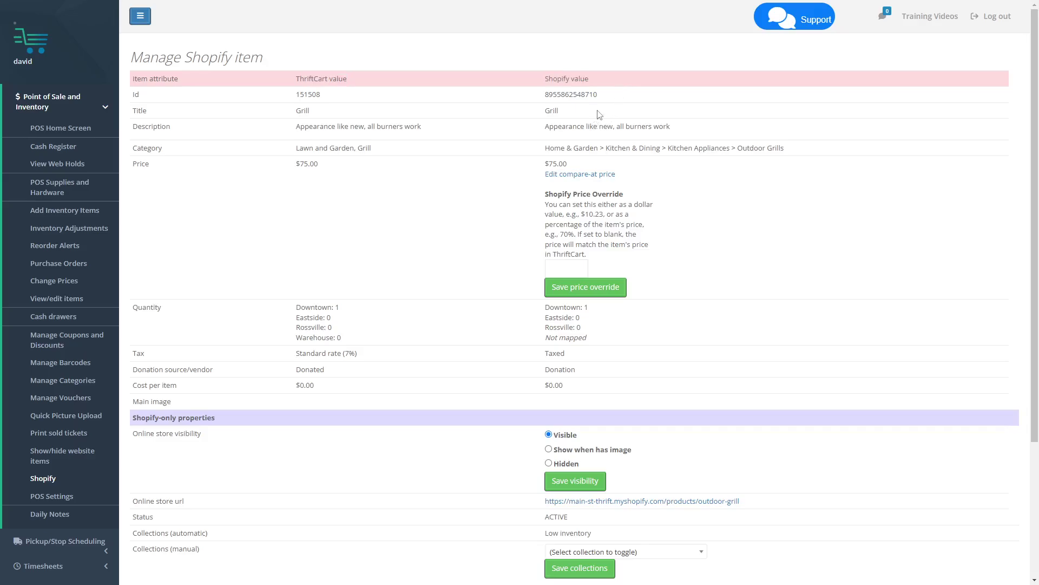
{"action": "left_click_drag", "start_coordinate": [541, 94], "coordinate": [603, 94]}
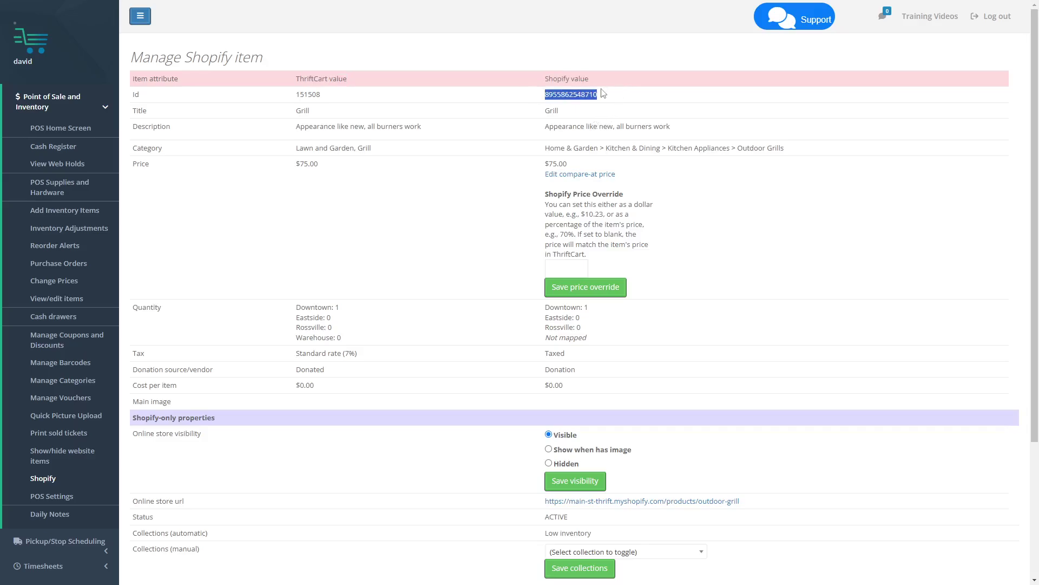
{"action": "left_click", "coordinate": [557, 95]}
{"action": "left_click_drag", "start_coordinate": [565, 111], "coordinate": [590, 116]}
{"action": "scroll", "coordinate": [453, 178], "scroll_direction": "down", "scroll_amount": 2}
{"action": "scroll", "coordinate": [452, 177], "scroll_direction": "down", "scroll_amount": 1}
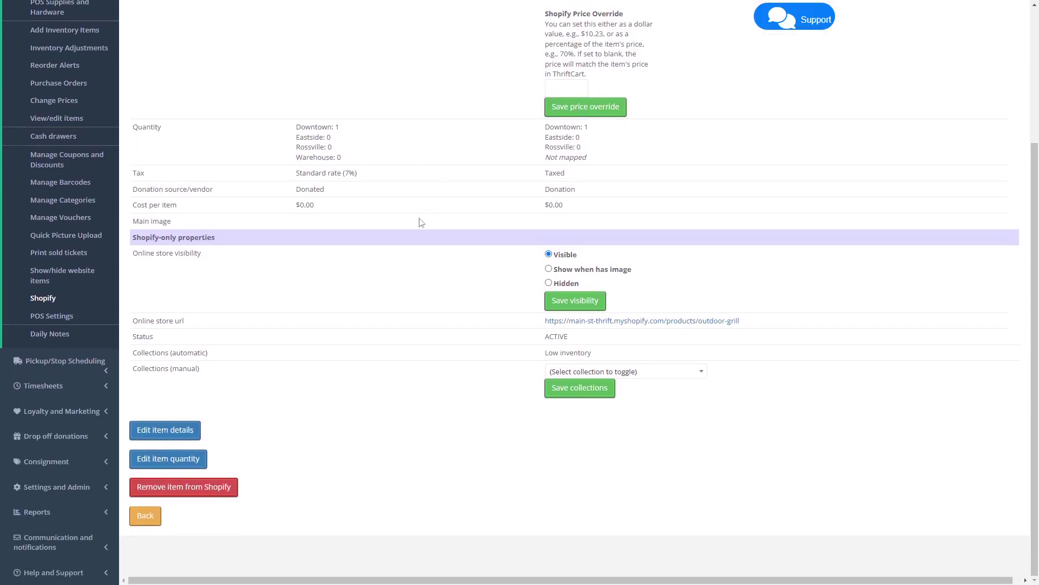
Open the Grill's item details for editing and change its title to "Outdoor Grill"
{"action": "left_click", "coordinate": [185, 434]}
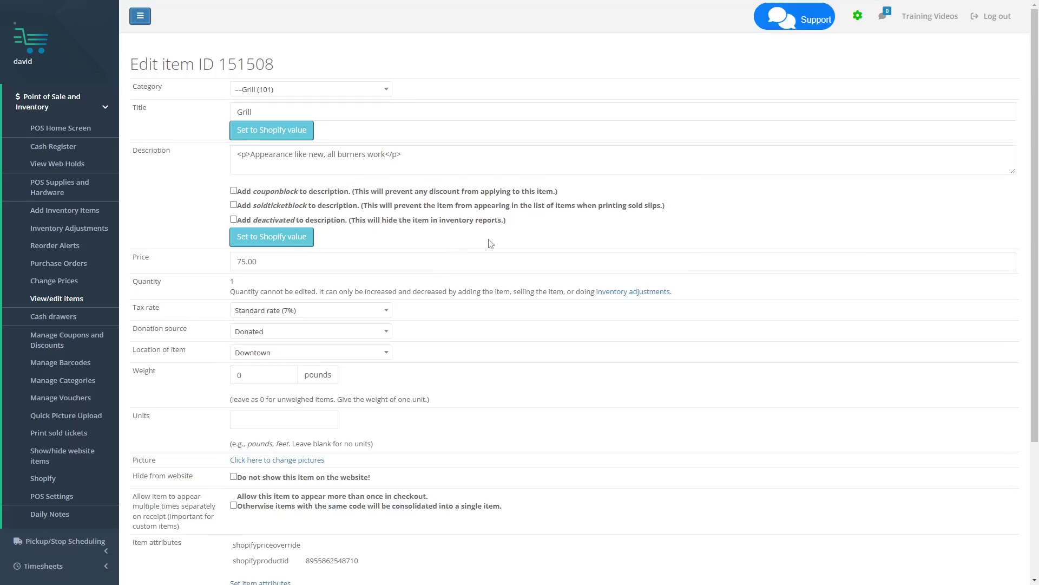
{"action": "left_click", "coordinate": [290, 112]}
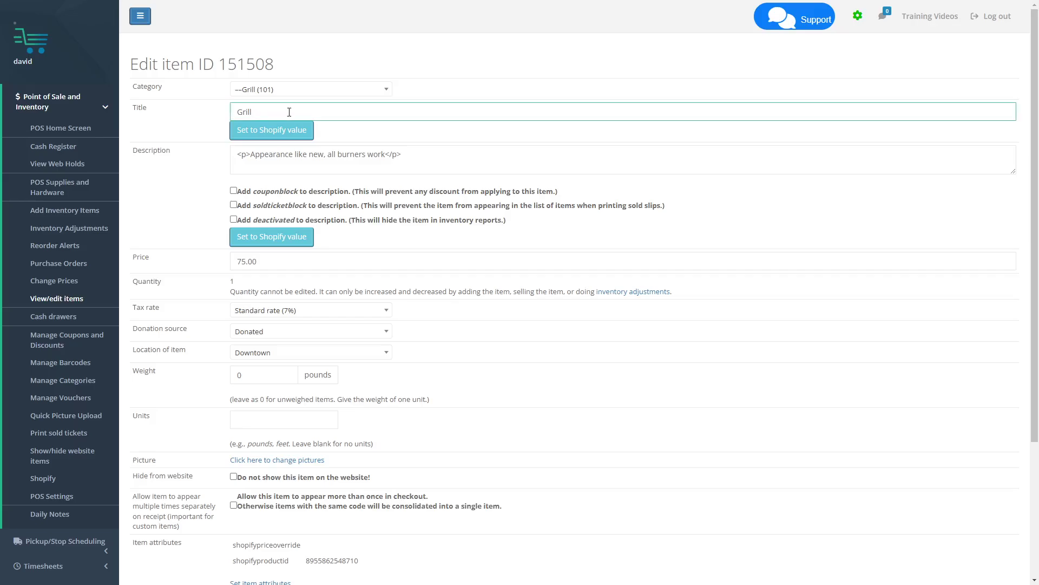
{"action": "type", "text": "Outdoor"}
Add ", accessories included" to the end of the item's description inside the paragraph tags, and save the item edits
{"action": "left_click", "coordinate": [386, 155]}
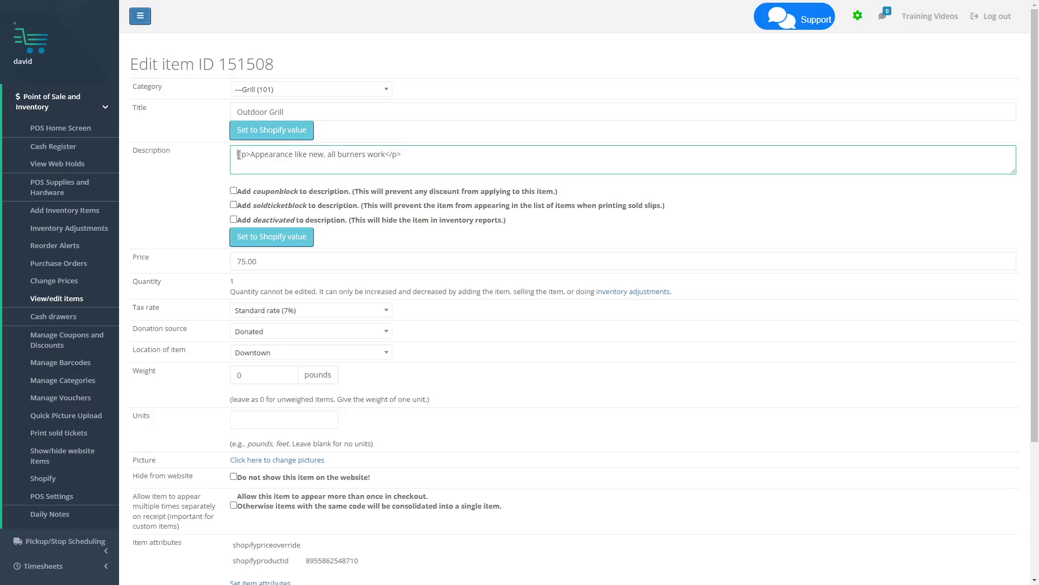
{"action": "left_click_drag", "start_coordinate": [238, 155], "coordinate": [250, 155]}
{"action": "left_click_drag", "start_coordinate": [387, 155], "coordinate": [401, 155]}
{"action": "key", "text": "Right"}
{"action": "type", "text": ", accessories included"}
{"action": "scroll", "coordinate": [379, 166], "scroll_direction": "down", "scroll_amount": 3}
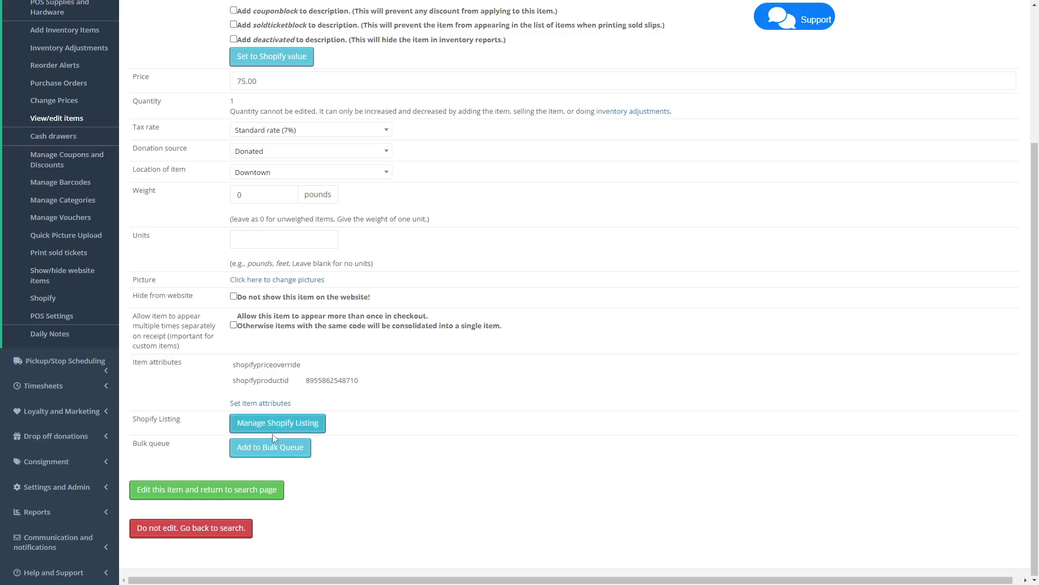
{"action": "left_click", "coordinate": [198, 491]}
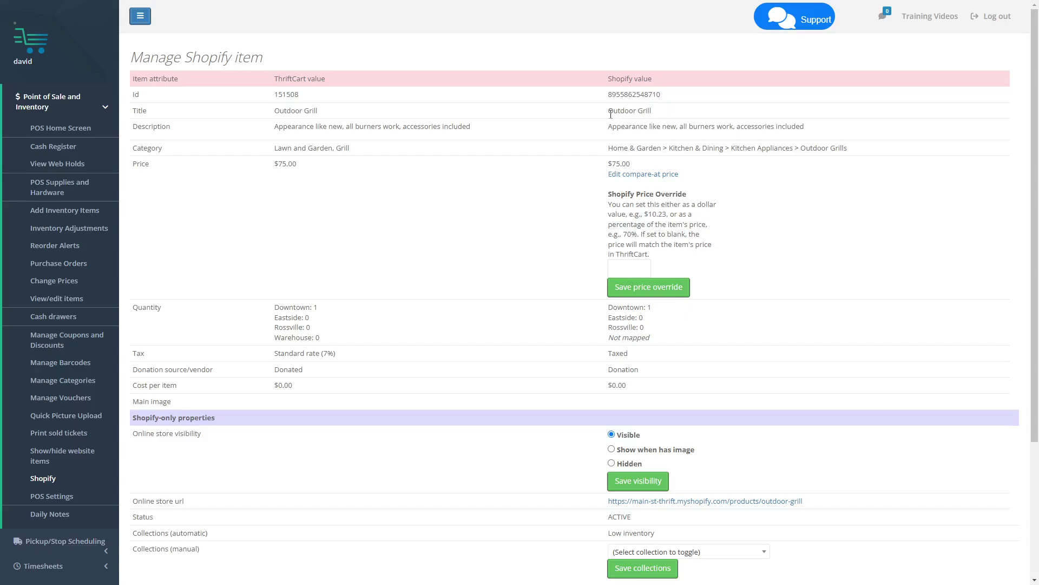
Check the Outdoor Grill listing's Shopify title and category against the ThriftCart values
{"action": "left_click_drag", "start_coordinate": [610, 114], "coordinate": [654, 113]}
{"action": "left_click", "coordinate": [659, 118]}
{"action": "mouse_move", "coordinate": [654, 148]}
{"action": "left_mouse_down"}
{"action": "mouse_move", "coordinate": [300, 145]}
{"action": "mouse_move", "coordinate": [643, 149]}
{"action": "left_mouse_up"}
{"action": "left_click", "coordinate": [593, 151]}
Set the Outdoor Grill's Shopify price override to 70 and save it
{"action": "left_click", "coordinate": [623, 271]}
{"action": "type", "text": "70"}
{"action": "left_click", "coordinate": [651, 294]}
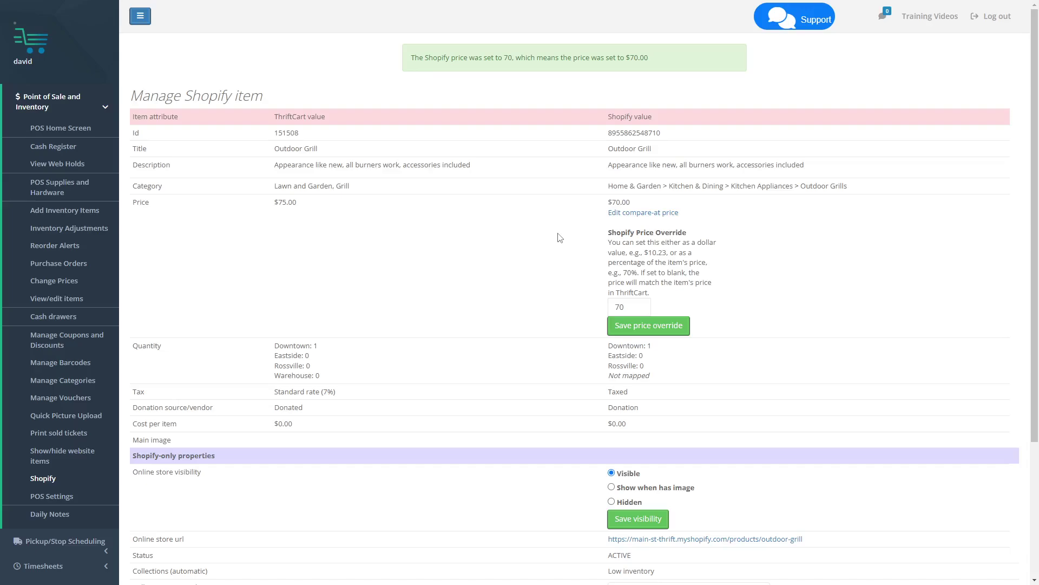
Set the Outdoor Grill's Shopify price override to 90% and save it
{"action": "left_click_drag", "start_coordinate": [632, 313], "coordinate": [580, 307]}
{"action": "type", "text": "90"}
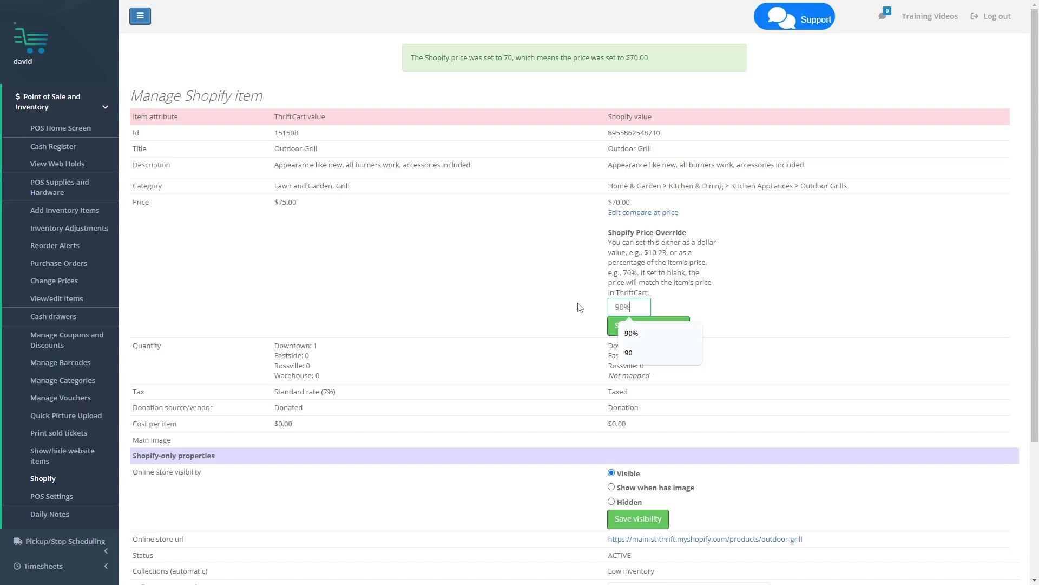
{"action": "key", "text": "Tab"}
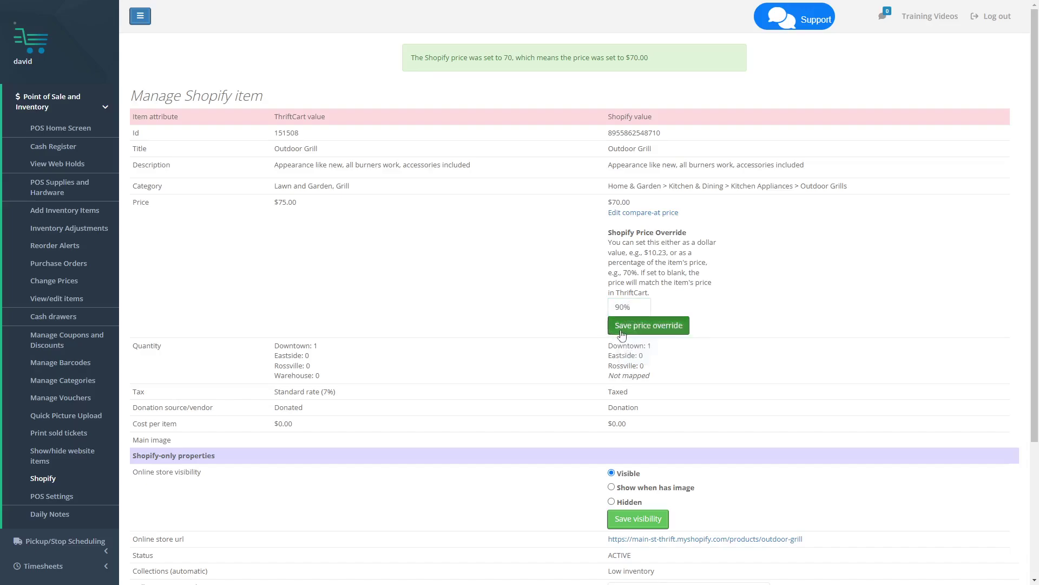
{"action": "key", "text": "Return"}
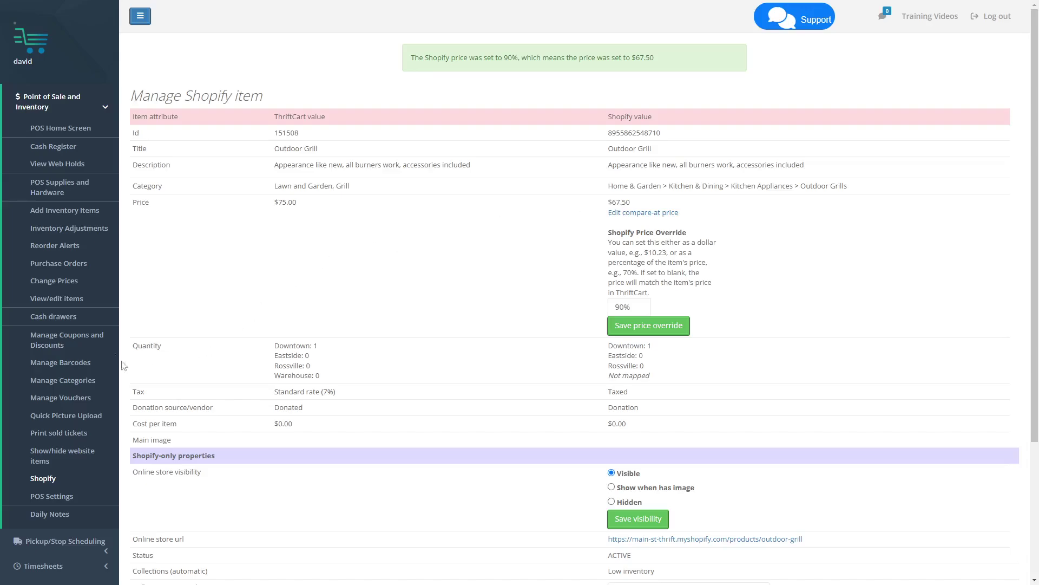
Change the ThriftCart price of item 151508 to $70.00 without printing a barcode, and save the new price
{"action": "left_click", "coordinate": [73, 281]}
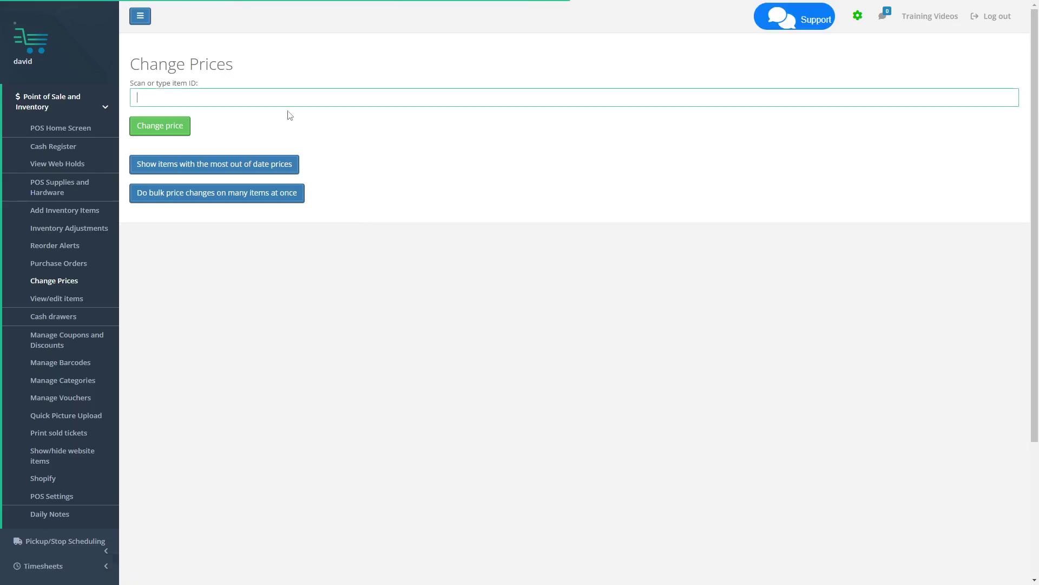
{"action": "left_click", "coordinate": [291, 105]}
{"action": "type", "text": "151508"}
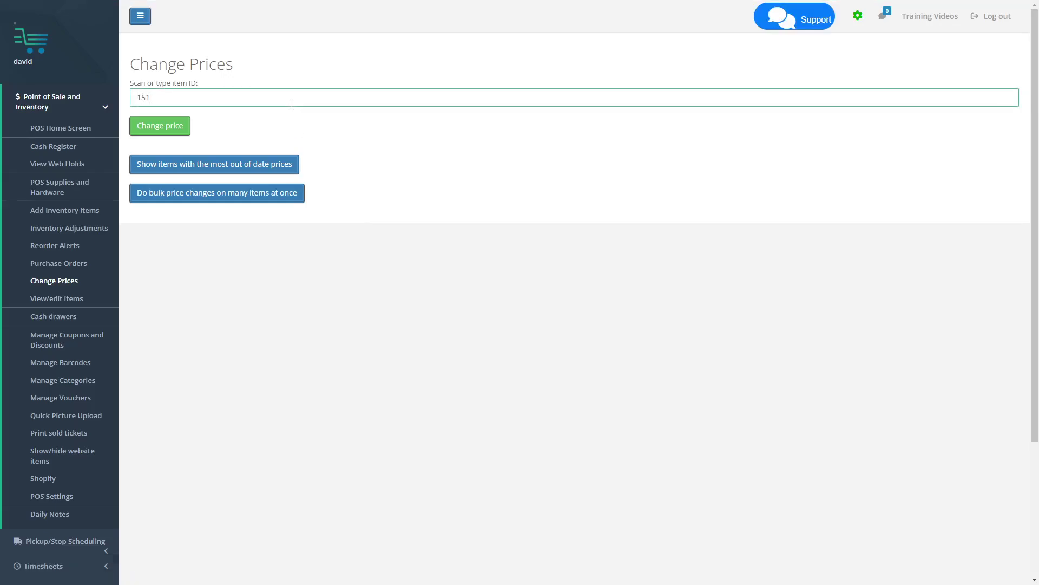
{"action": "left_click", "coordinate": [168, 126]}
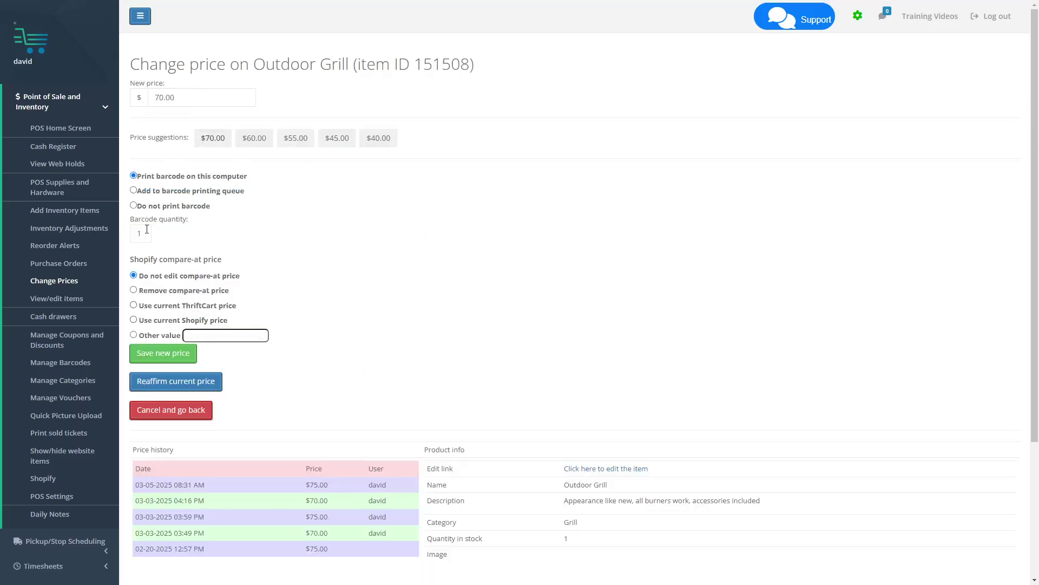
{"action": "left_click", "coordinate": [157, 207]}
{"action": "left_click", "coordinate": [161, 353]}
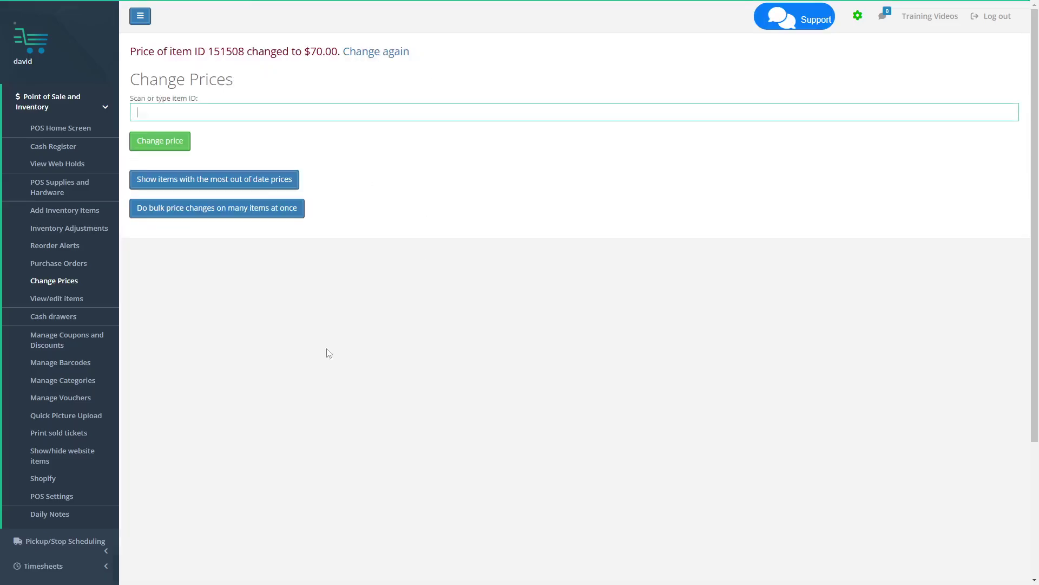
Reopen the Outdoor Grill's Shopify listing and set its compare-at price to use the ThriftCart price
{"action": "left_click", "coordinate": [64, 481]}
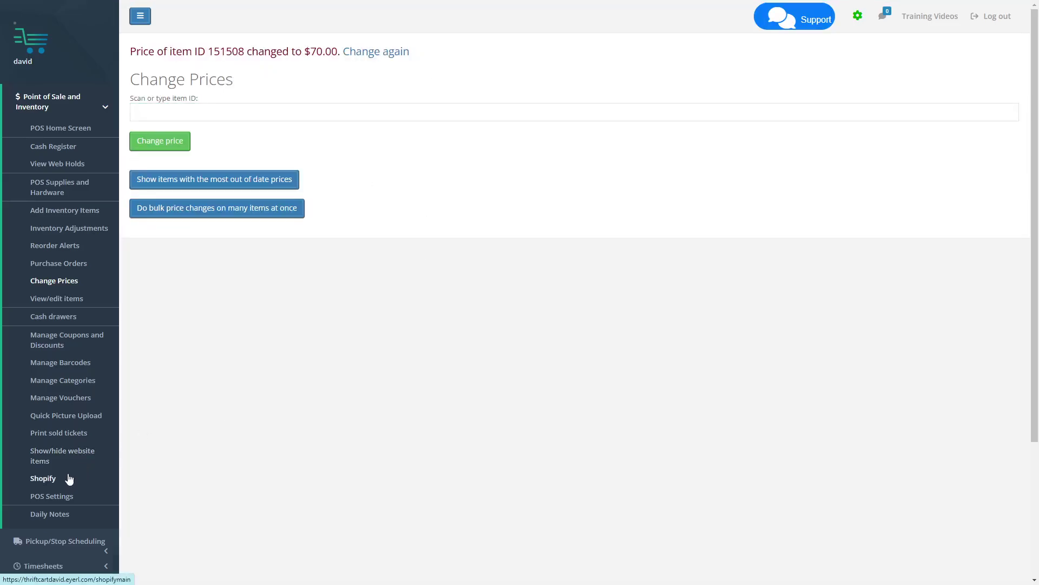
{"action": "scroll", "coordinate": [427, 352], "scroll_direction": "down", "scroll_amount": 3}
{"action": "scroll", "coordinate": [427, 327], "scroll_direction": "down", "scroll_amount": 9}
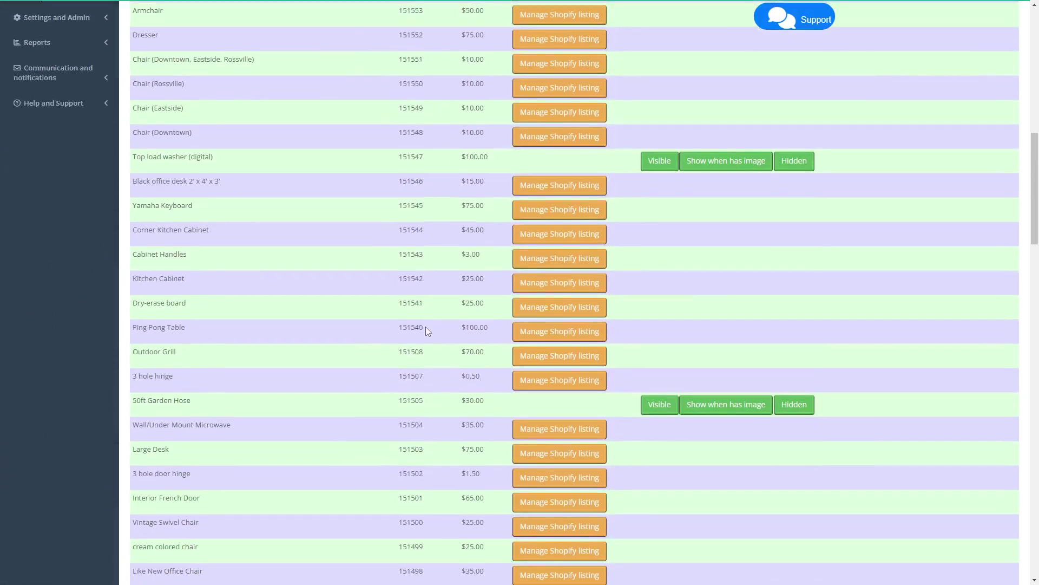
{"action": "left_click", "coordinate": [526, 359]}
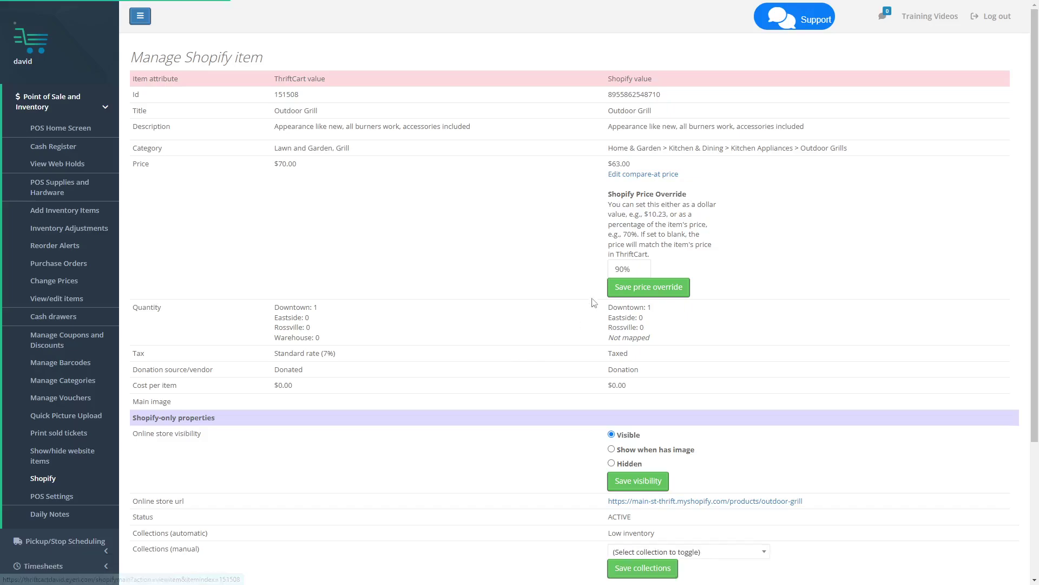
{"action": "double_click", "coordinate": [626, 162]}
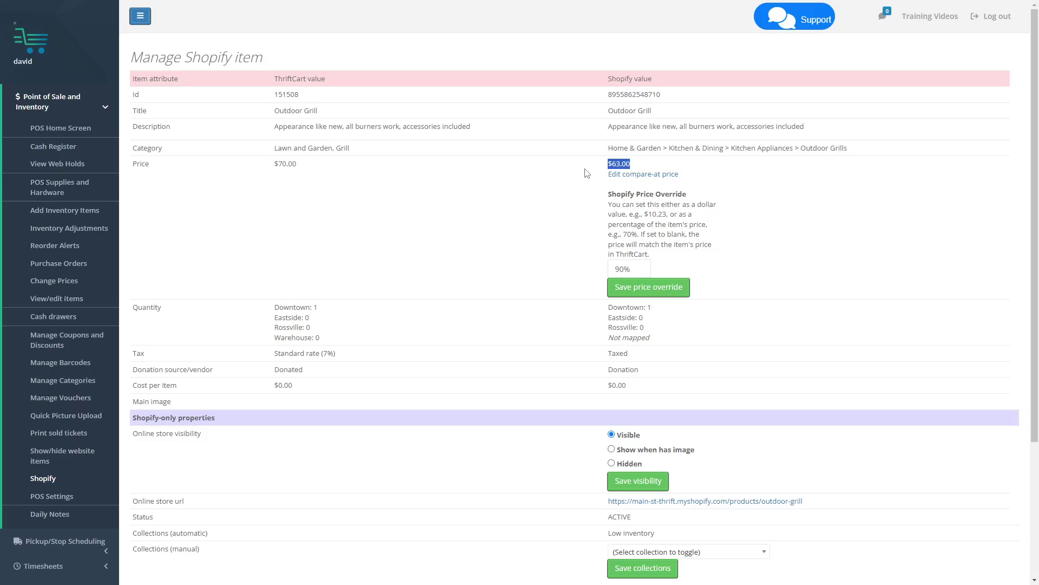
{"action": "left_click", "coordinate": [661, 163]}
{"action": "left_click", "coordinate": [641, 175]}
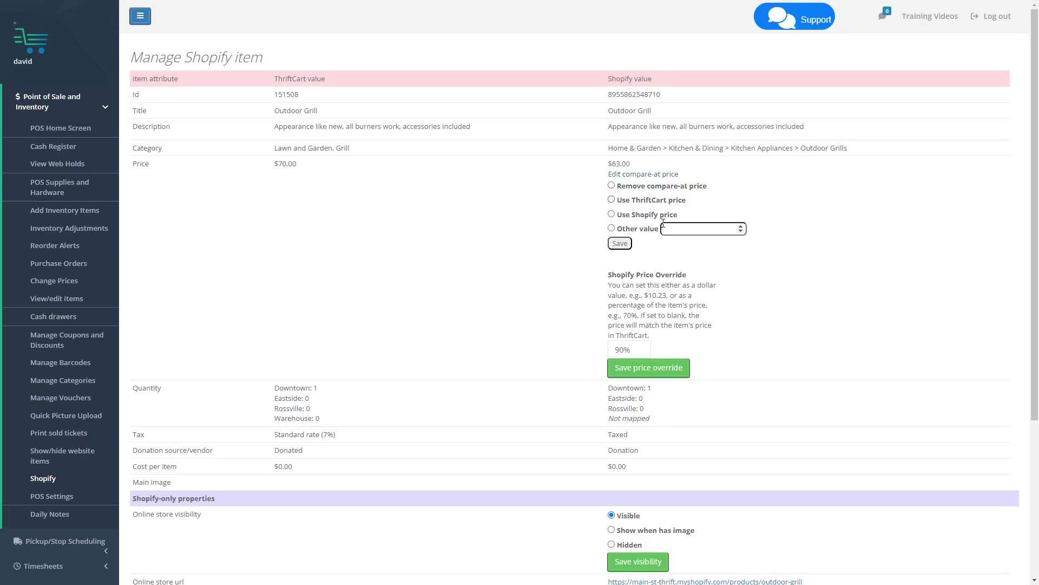
{"action": "left_click", "coordinate": [636, 203]}
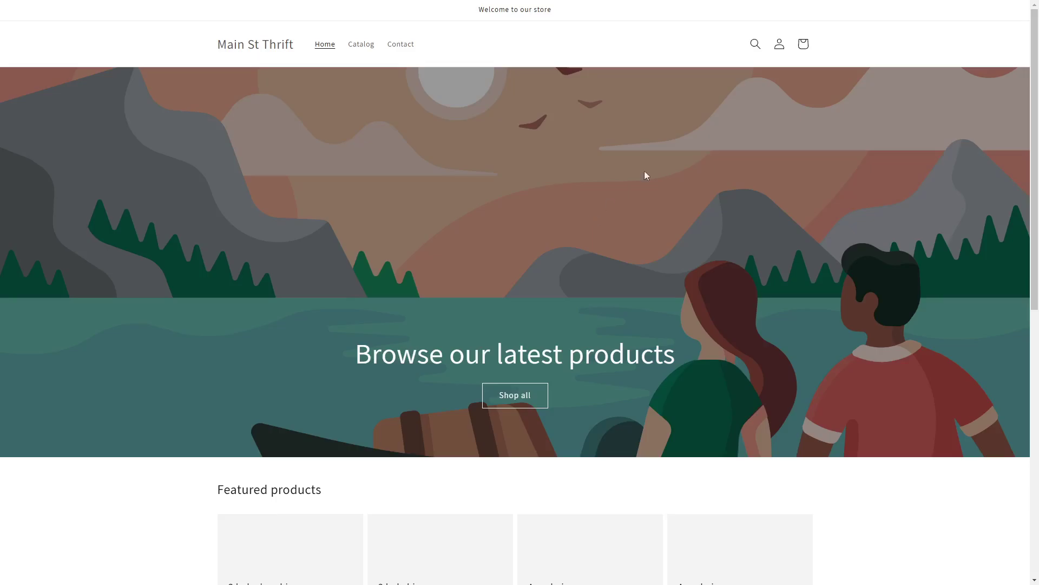
Search the Main St Thrift online store for "outdoor grill" and check the prices on its product page
{"action": "left_click", "coordinate": [755, 46]}
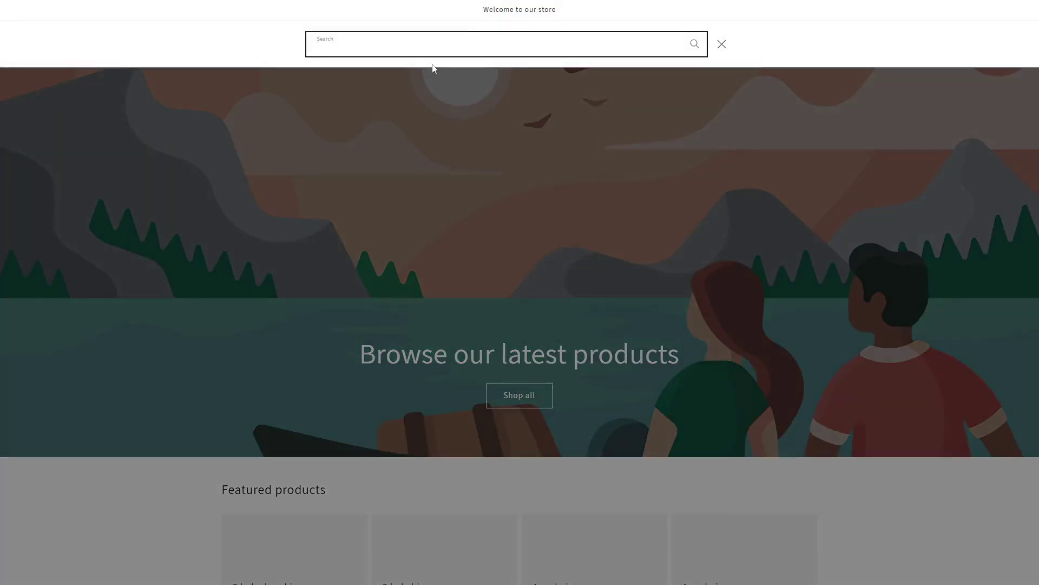
{"action": "type", "text": "outdoor grill"}
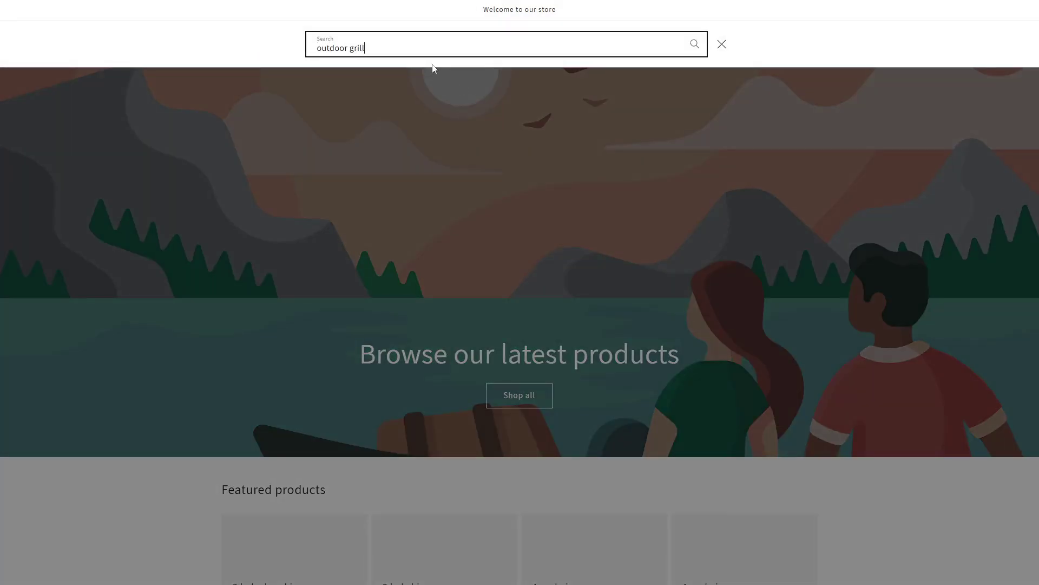
{"action": "left_click", "coordinate": [387, 87]}
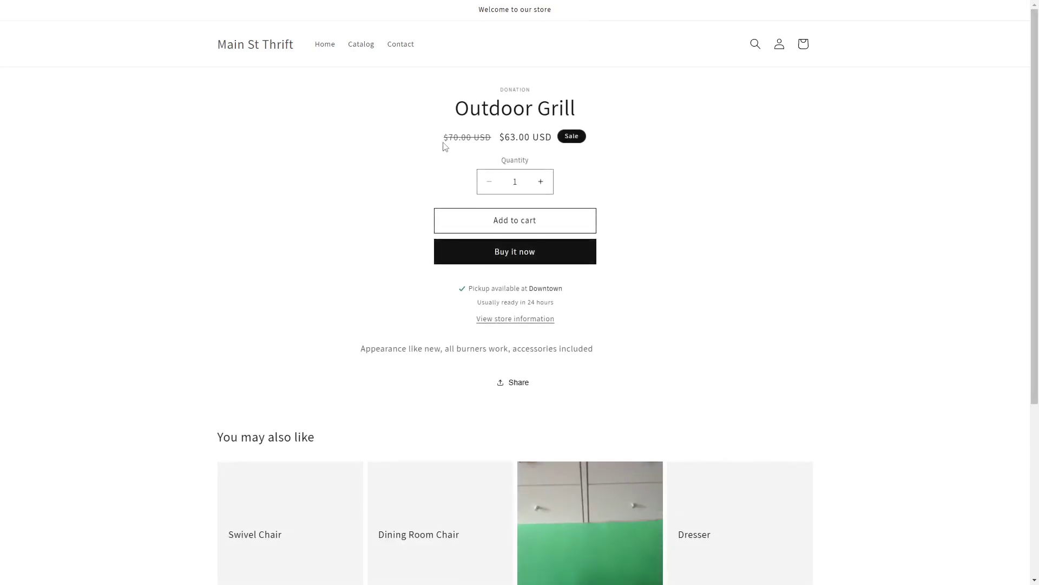
{"action": "left_click_drag", "start_coordinate": [444, 143], "coordinate": [536, 140]}
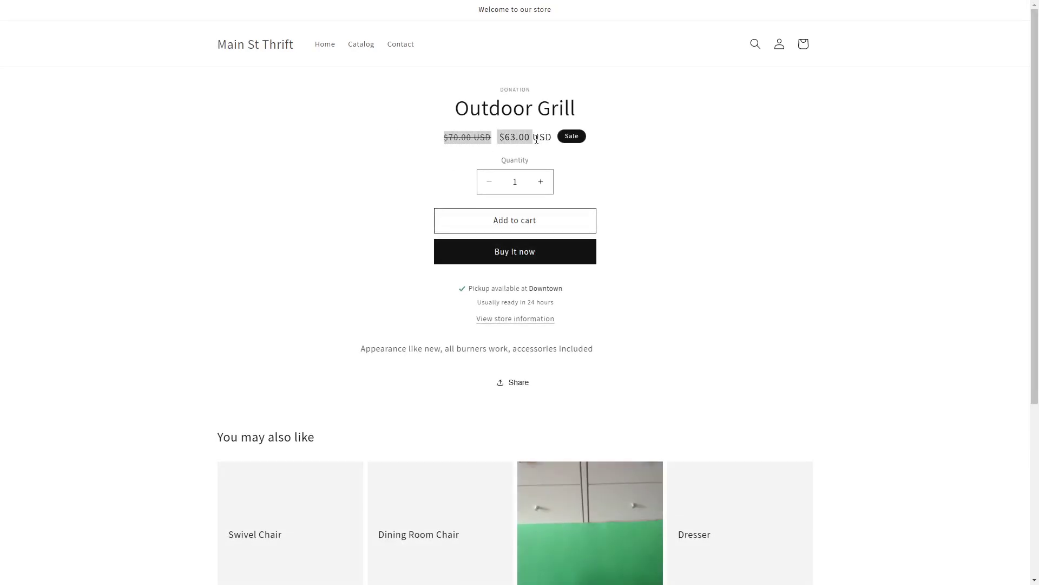
Switch to the Shopify admin and examine the Outdoor Grill product's pricing, SKU and inventory quantities
{"action": "key", "text": "ctrl+Tab"}
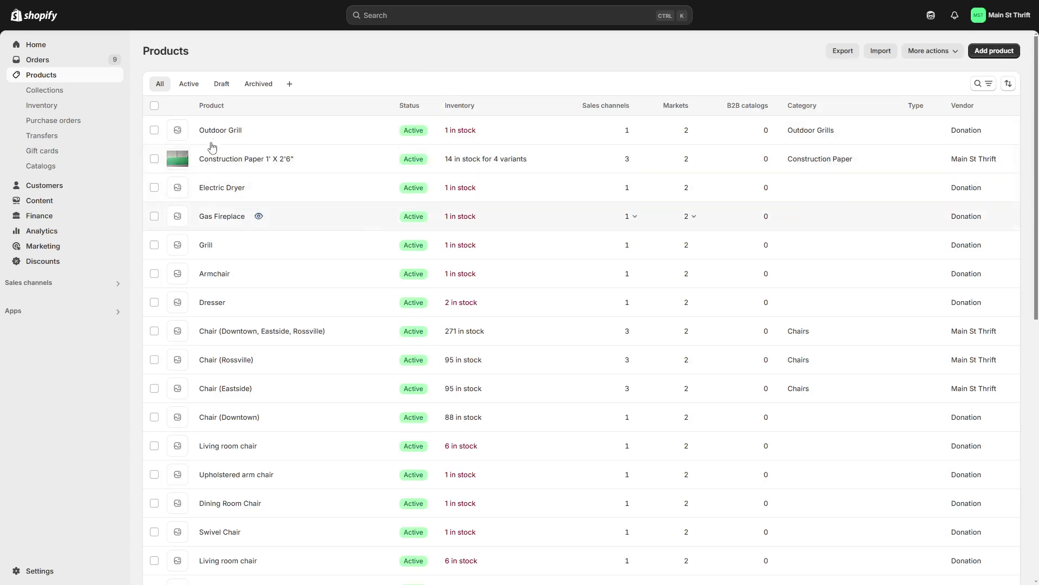
{"action": "left_click", "coordinate": [236, 129]}
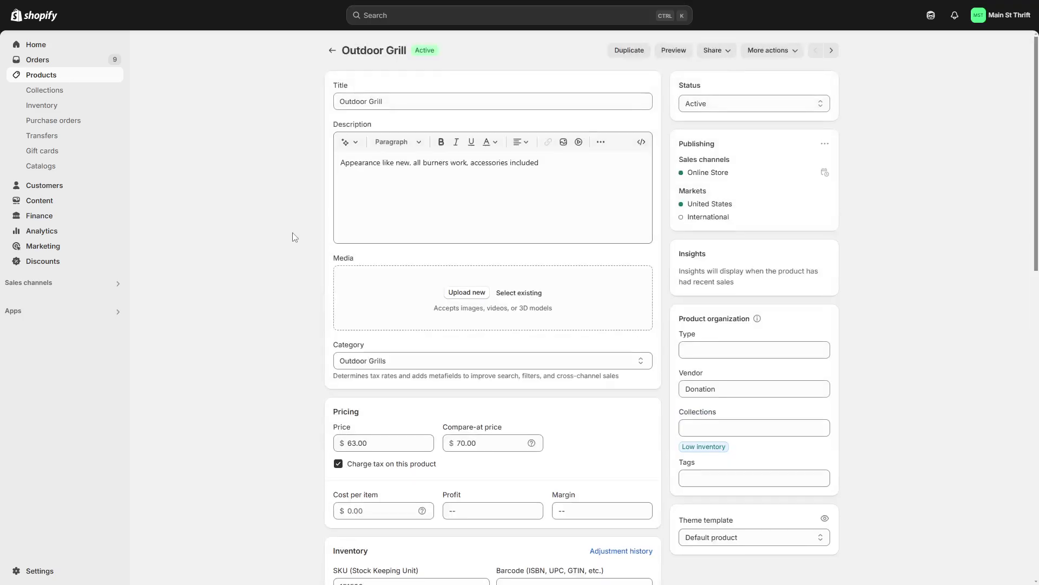
{"action": "scroll", "coordinate": [288, 257], "scroll_direction": "down", "scroll_amount": 4}
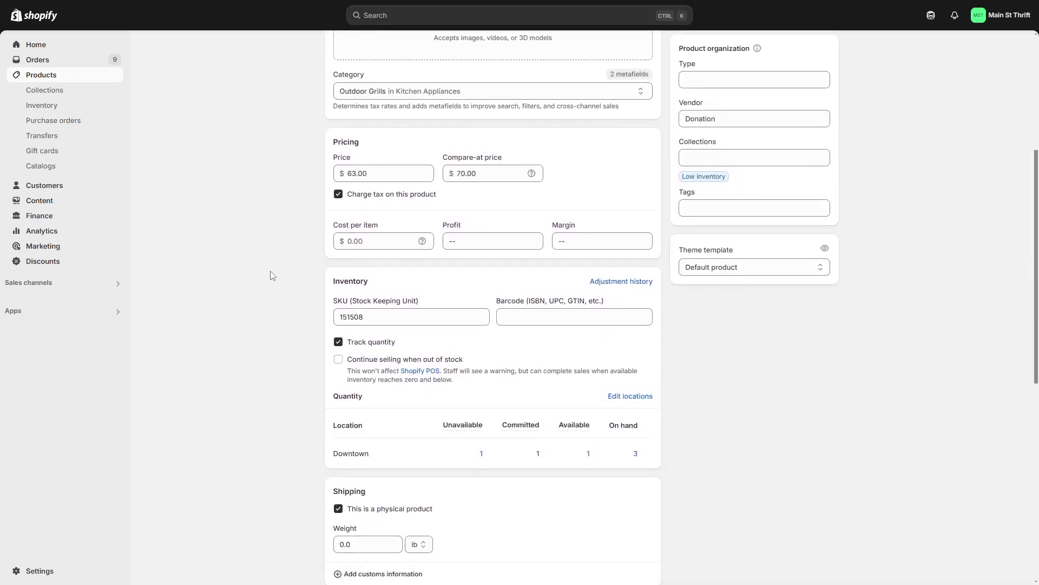
{"action": "mouse_move", "coordinate": [530, 455]}
{"action": "scroll", "coordinate": [528, 455], "scroll_direction": "down", "scroll_amount": 1}
{"action": "mouse_move", "coordinate": [471, 373]}
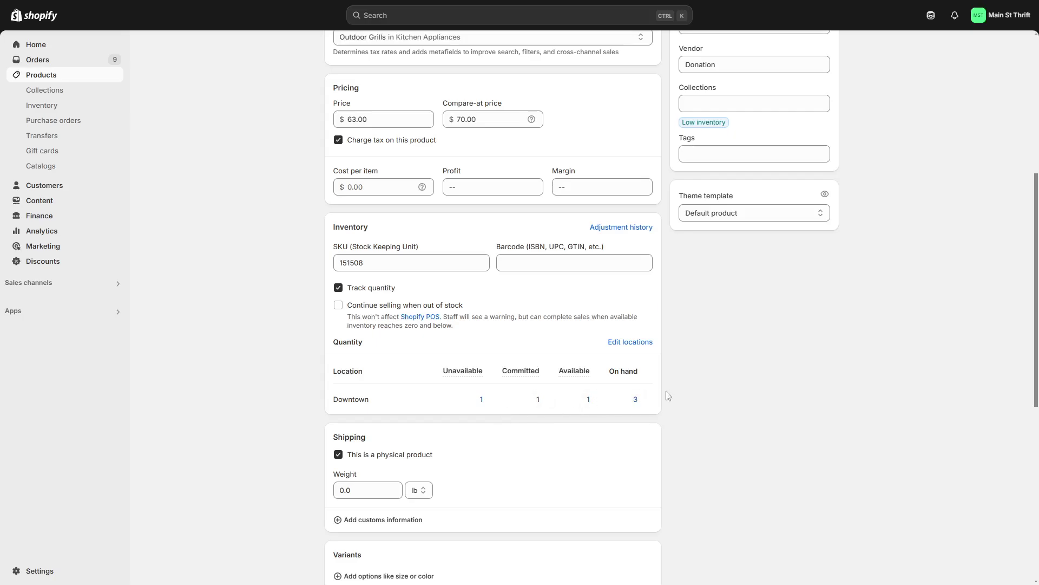
Set the Outdoor Grill's available quantity at Downtown to 2 in the Shopify admin, and check the Downtown quantity in ThriftCart
{"action": "scroll", "coordinate": [675, 376], "scroll_direction": "down", "scroll_amount": 1}
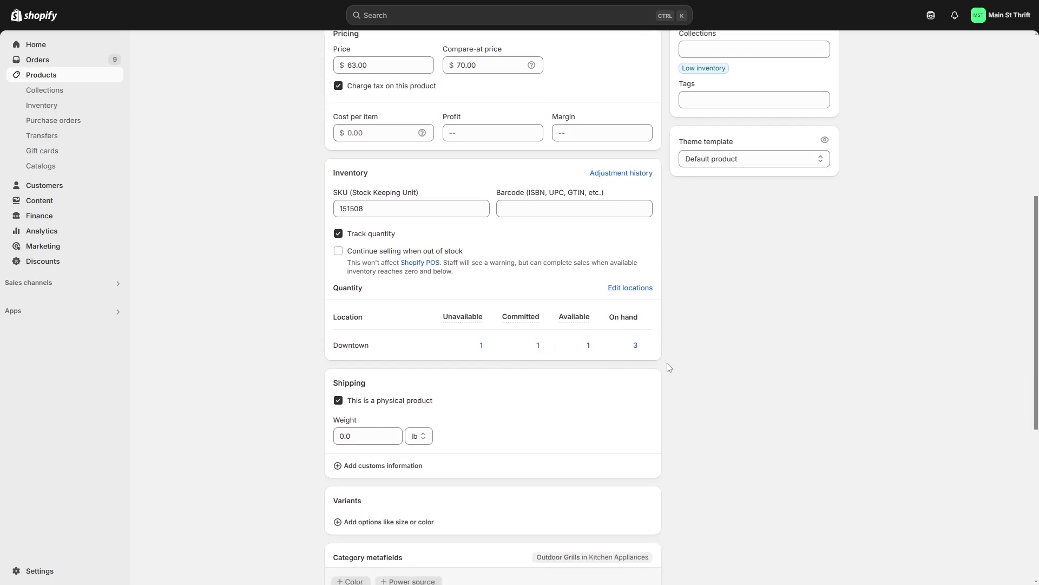
{"action": "mouse_move", "coordinate": [580, 320]}
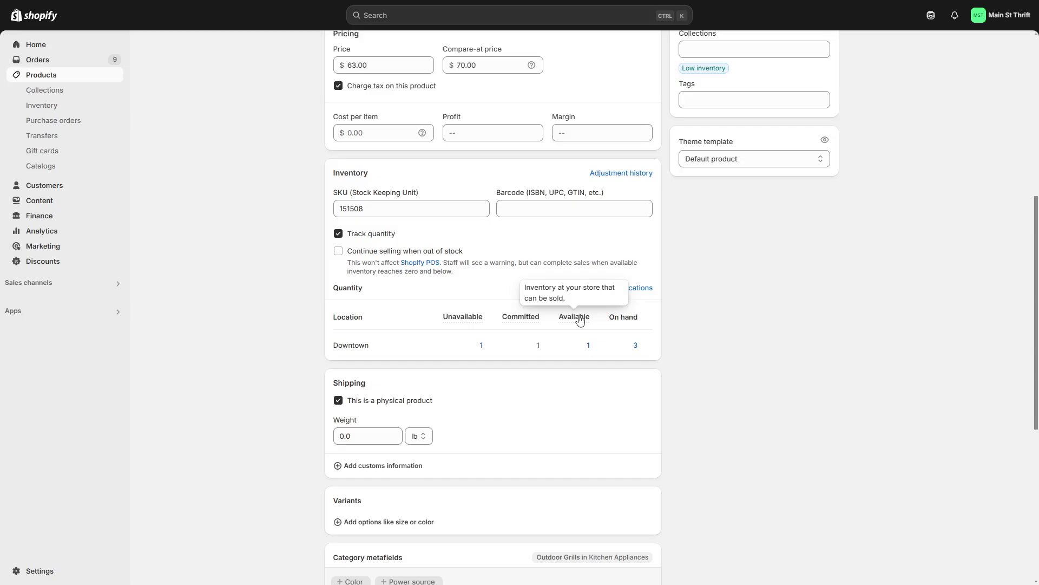
{"action": "left_click", "coordinate": [591, 349]}
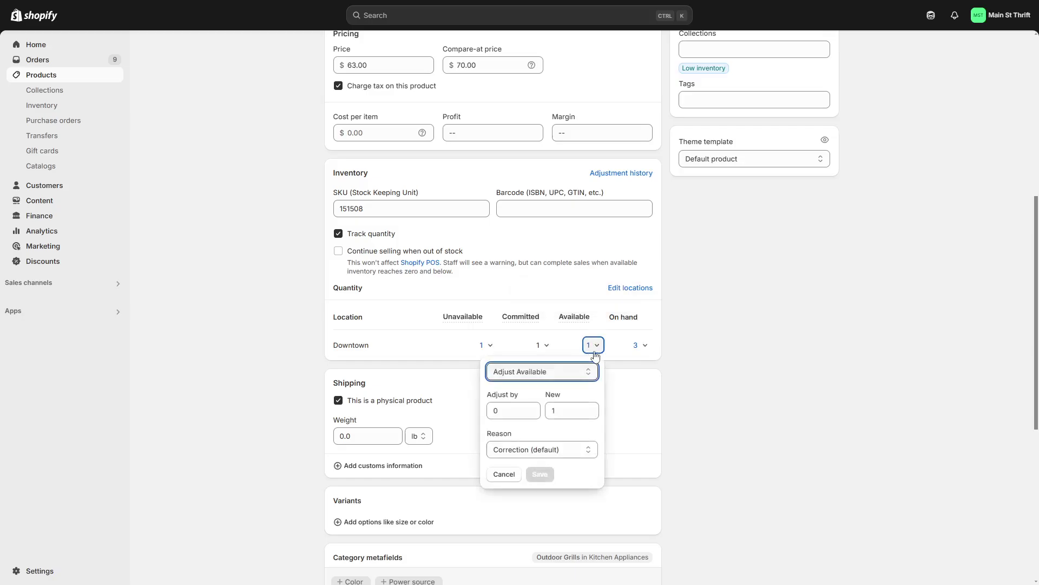
{"action": "left_click", "coordinate": [591, 407]}
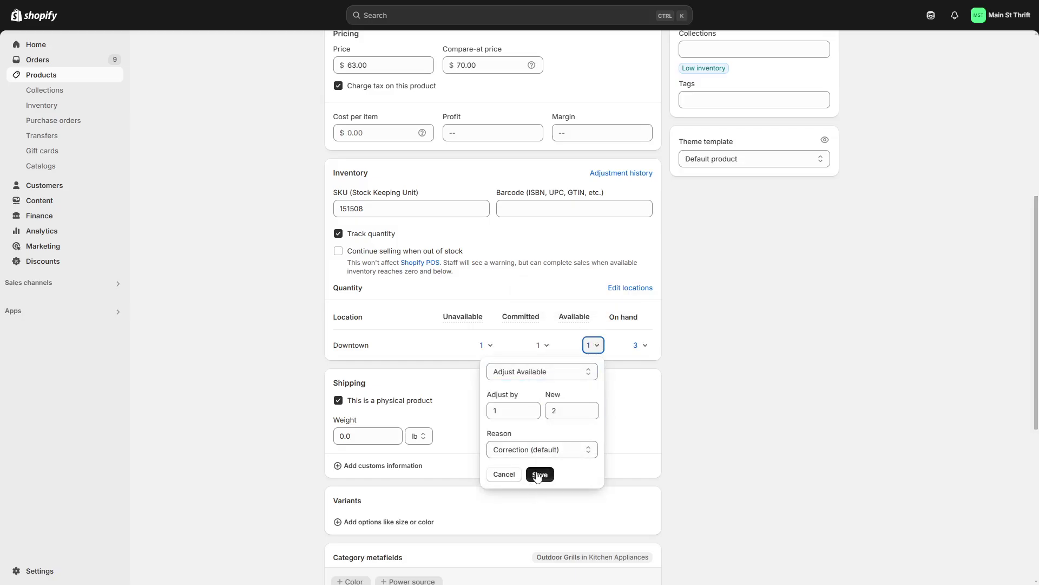
{"action": "left_click", "coordinate": [540, 474]}
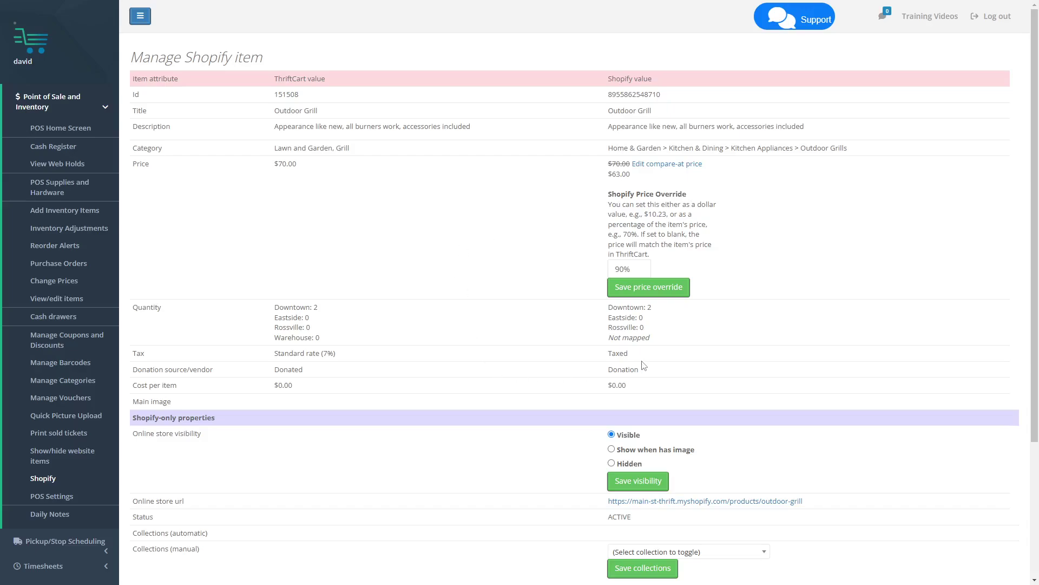
{"action": "left_click_drag", "start_coordinate": [290, 307], "coordinate": [422, 327]}
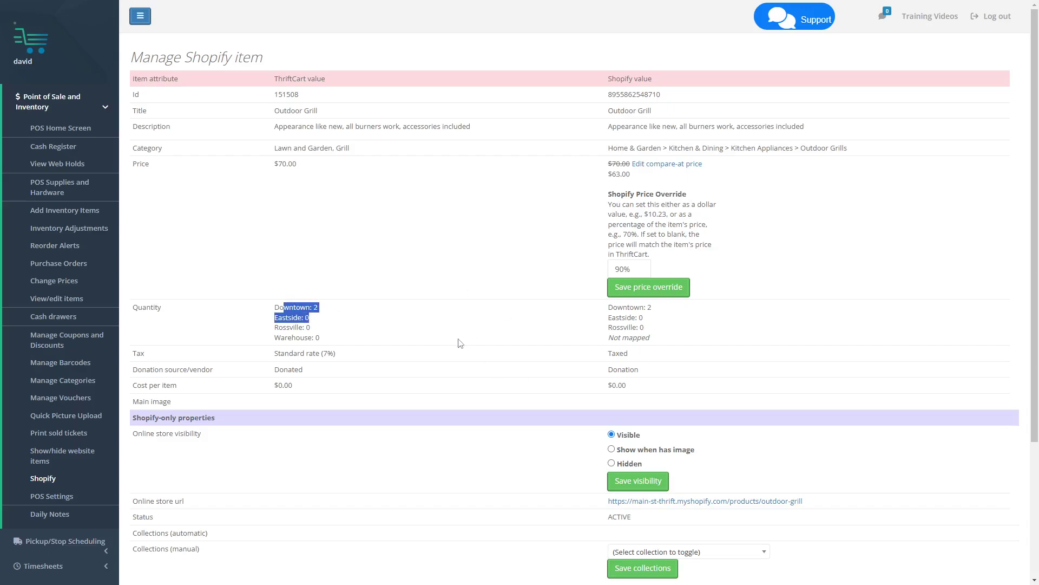
{"action": "left_click", "coordinate": [470, 344]}
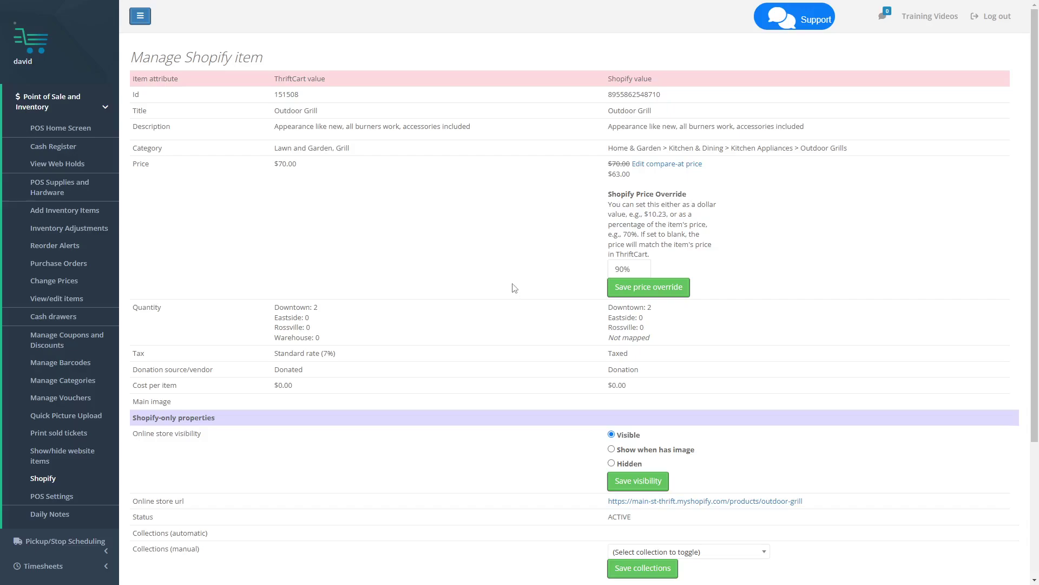
Edit the Outdoor Grill's quantity in ThriftCart, adjusting Downtown (store 0) by -1 with reason Inventory, and confirm the adjustment
{"action": "scroll", "coordinate": [415, 306], "scroll_direction": "down", "scroll_amount": 1}
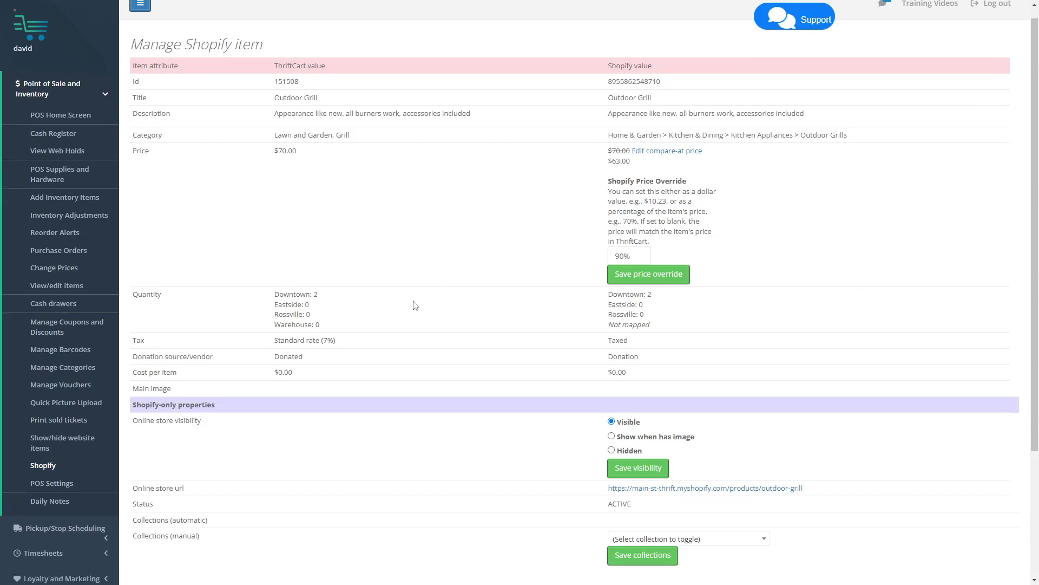
{"action": "scroll", "coordinate": [415, 306], "scroll_direction": "down", "scroll_amount": 3}
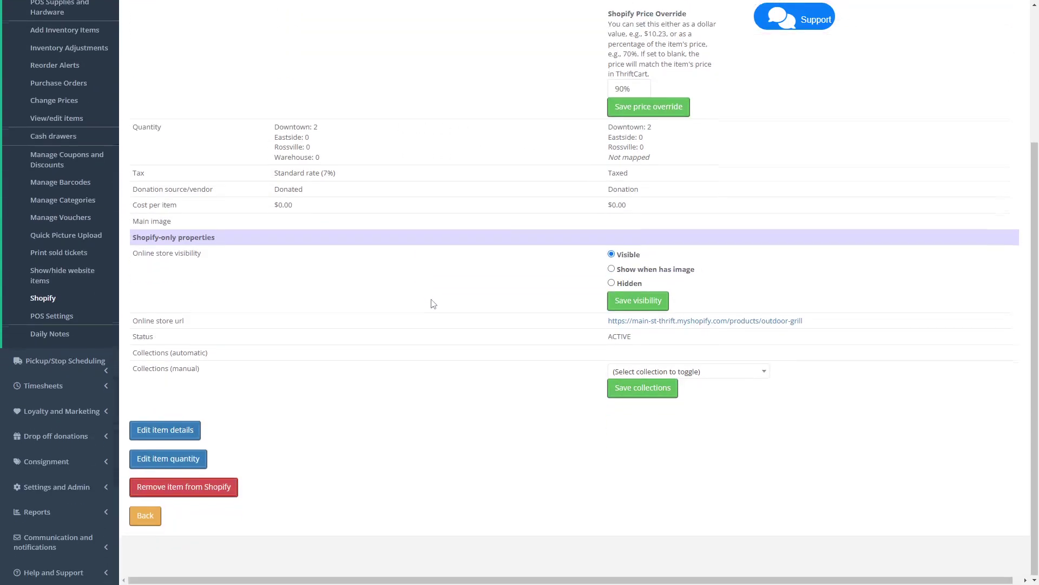
{"action": "left_click", "coordinate": [164, 460]}
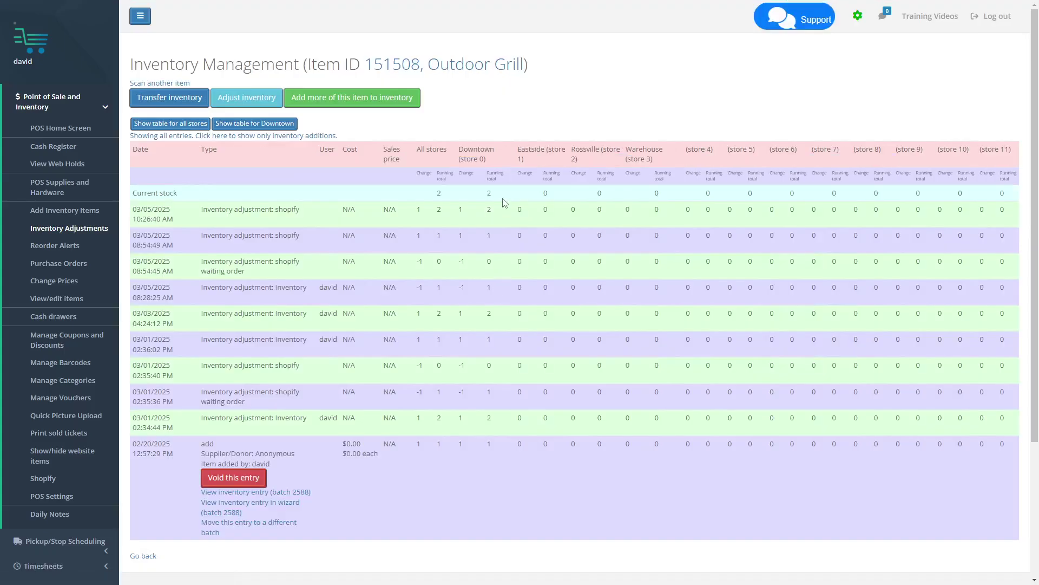
{"action": "left_click", "coordinate": [251, 98]}
{"action": "left_click", "coordinate": [253, 127]}
{"action": "left_click", "coordinate": [238, 158]}
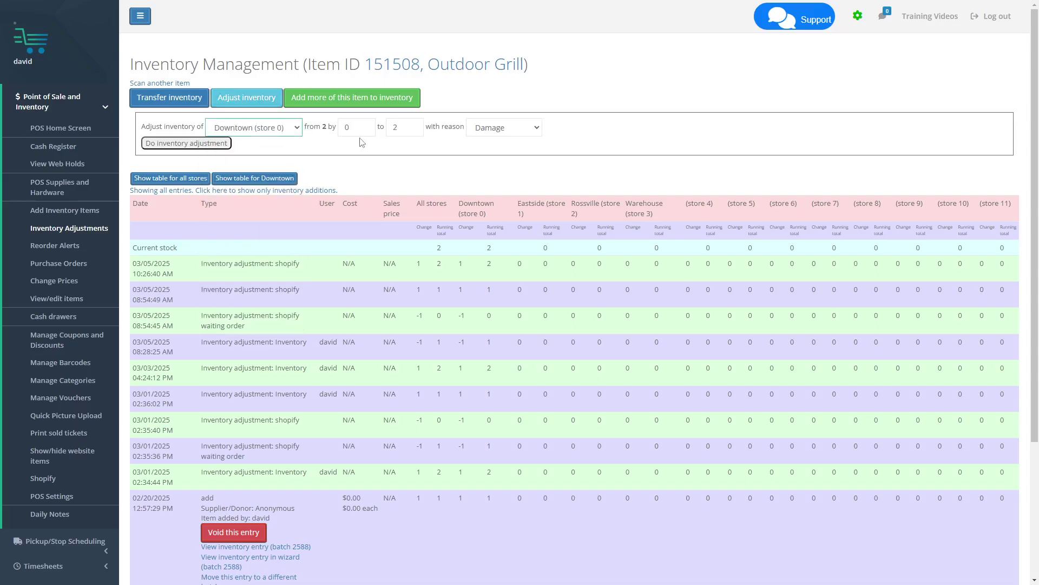
{"action": "left_click", "coordinate": [350, 129]}
{"action": "type", "text": "-1"}
{"action": "left_click", "coordinate": [493, 129]}
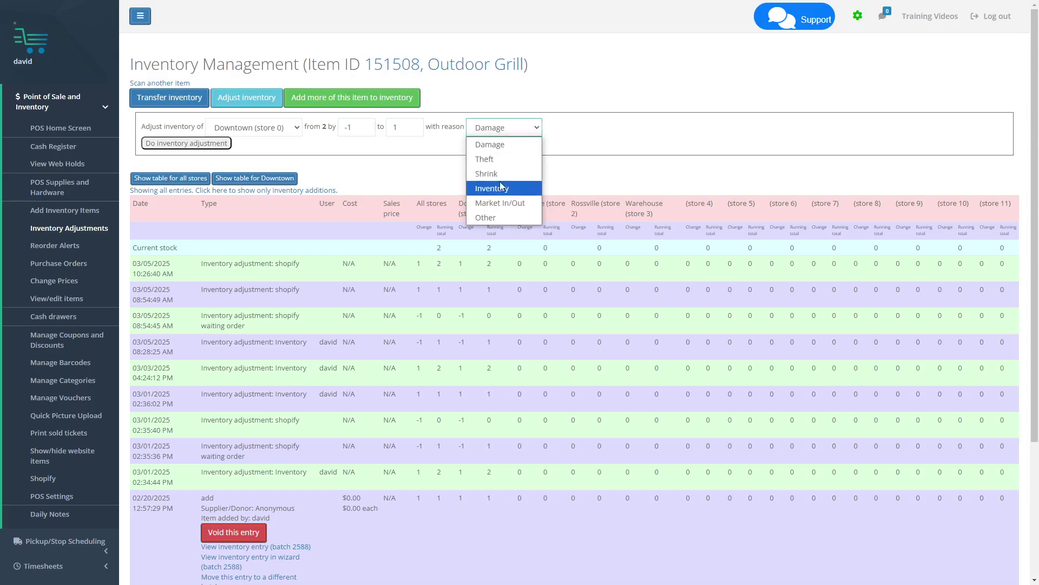
{"action": "left_click", "coordinate": [502, 187]}
{"action": "left_click", "coordinate": [183, 144]}
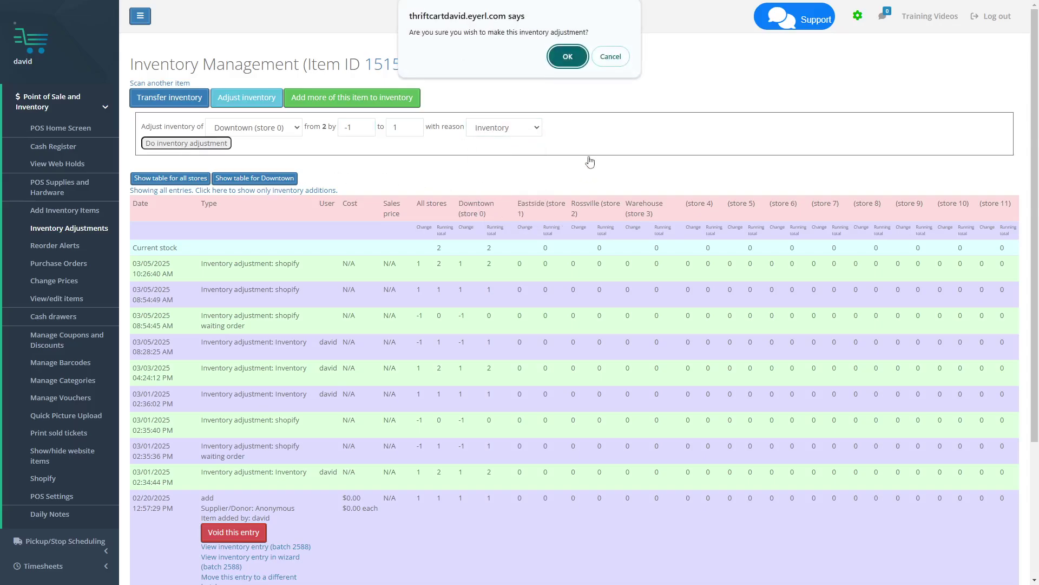
{"action": "left_click", "coordinate": [568, 56]}
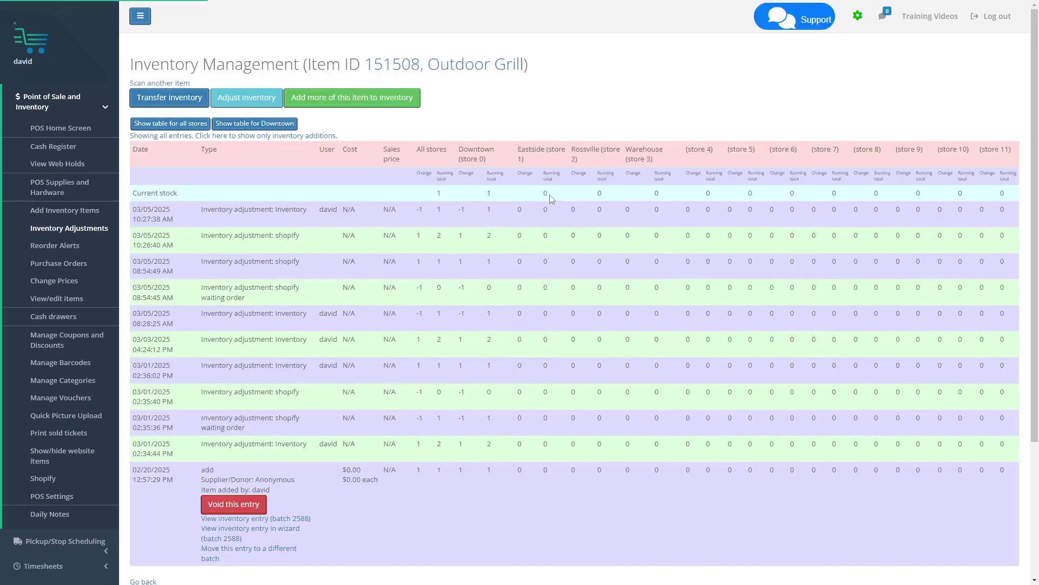
Switch to the Shopify admin to check the Outdoor Grill's available quantity at Downtown, and return to ThriftCart
{"action": "key", "text": "ctrl+Tab"}
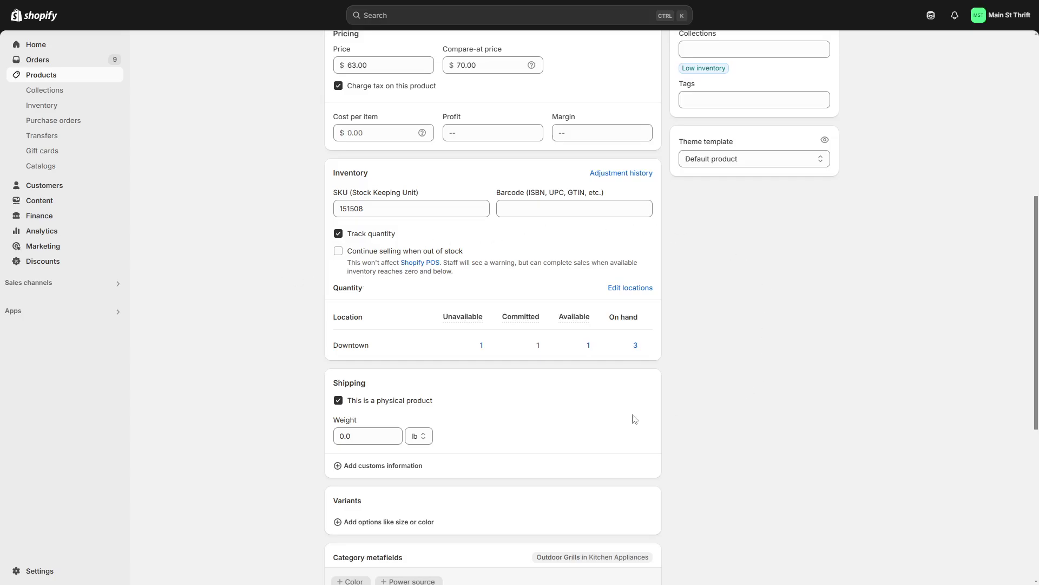
{"action": "mouse_move", "coordinate": [575, 318]}
{"action": "key", "text": "ctrl+Tab"}
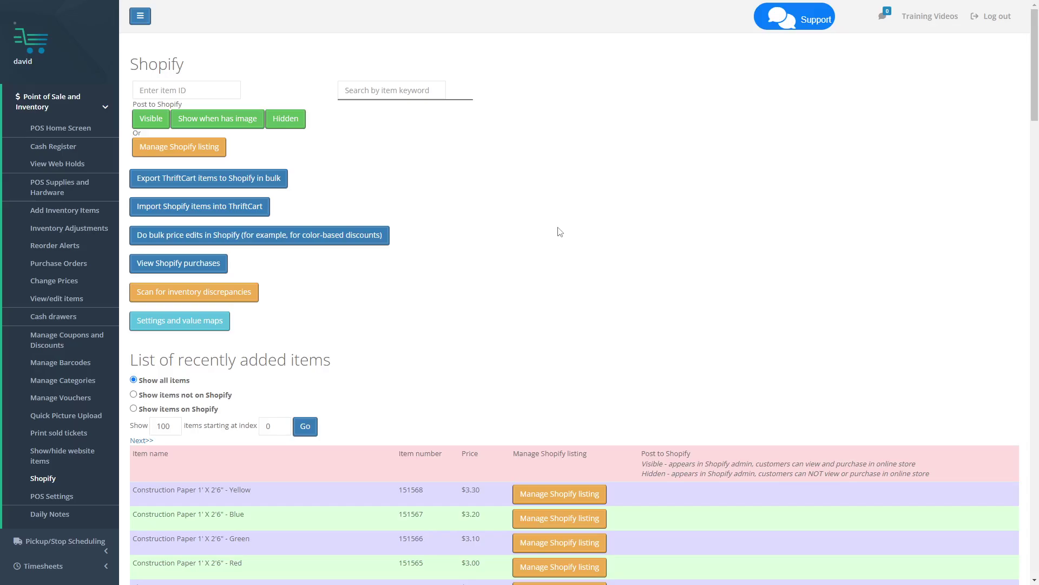
Open the Shopify listing of Swivel Chair 151492 and resolve its inventory discrepancy by using the Shopify values
{"action": "scroll", "coordinate": [596, 254], "scroll_direction": "down", "scroll_amount": 15}
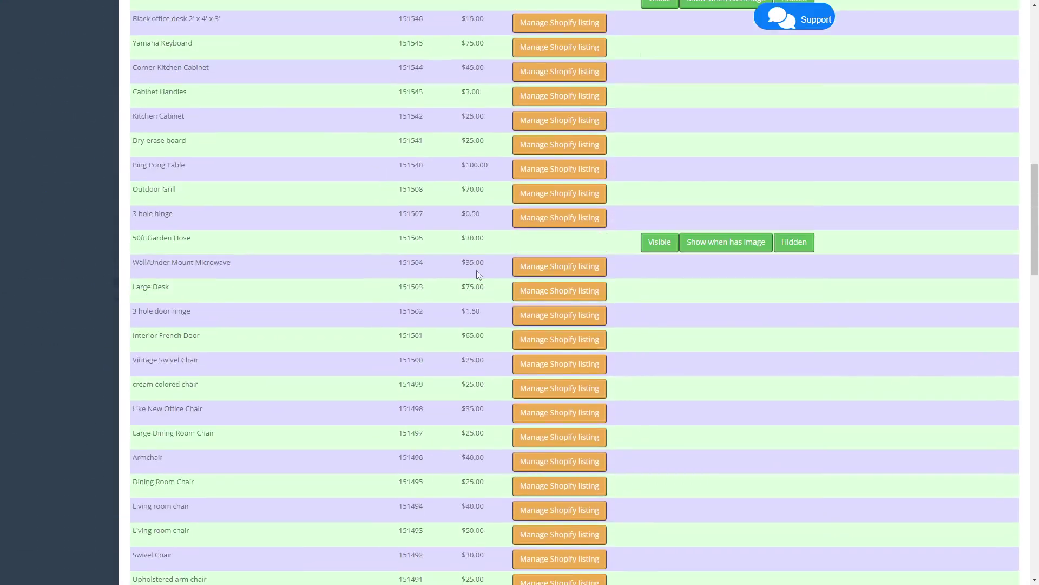
{"action": "scroll", "coordinate": [477, 271], "scroll_direction": "down", "scroll_amount": 3}
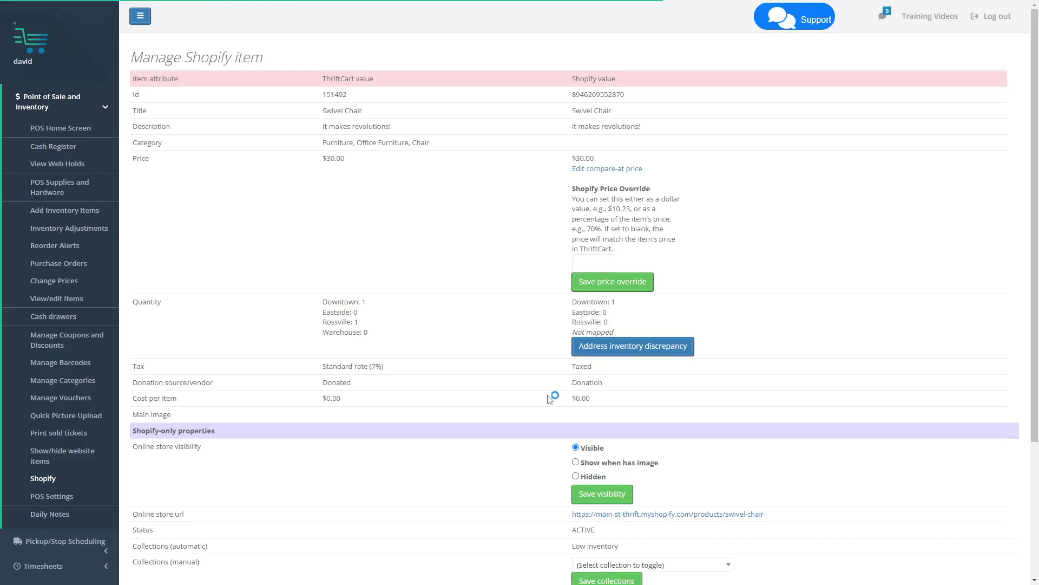
{"action": "scroll", "coordinate": [497, 304], "scroll_direction": "down", "scroll_amount": 3}
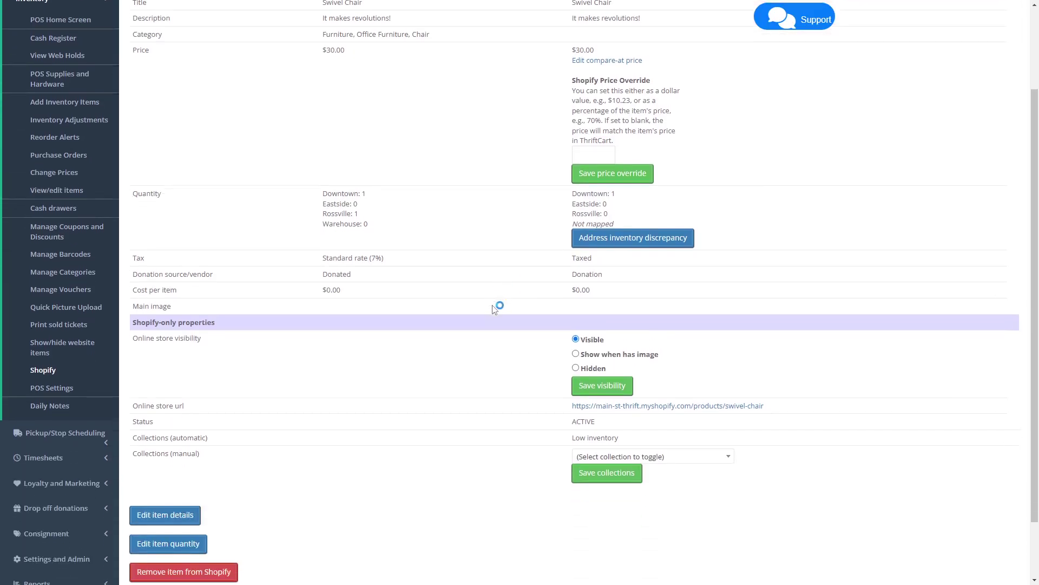
{"action": "left_click", "coordinate": [639, 248]}
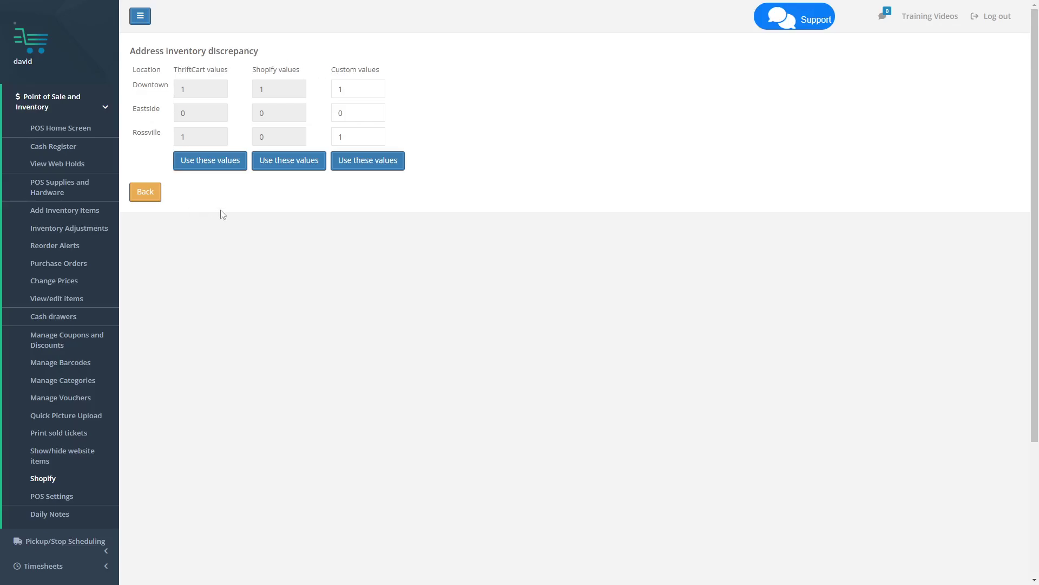
{"action": "left_click", "coordinate": [280, 163]}
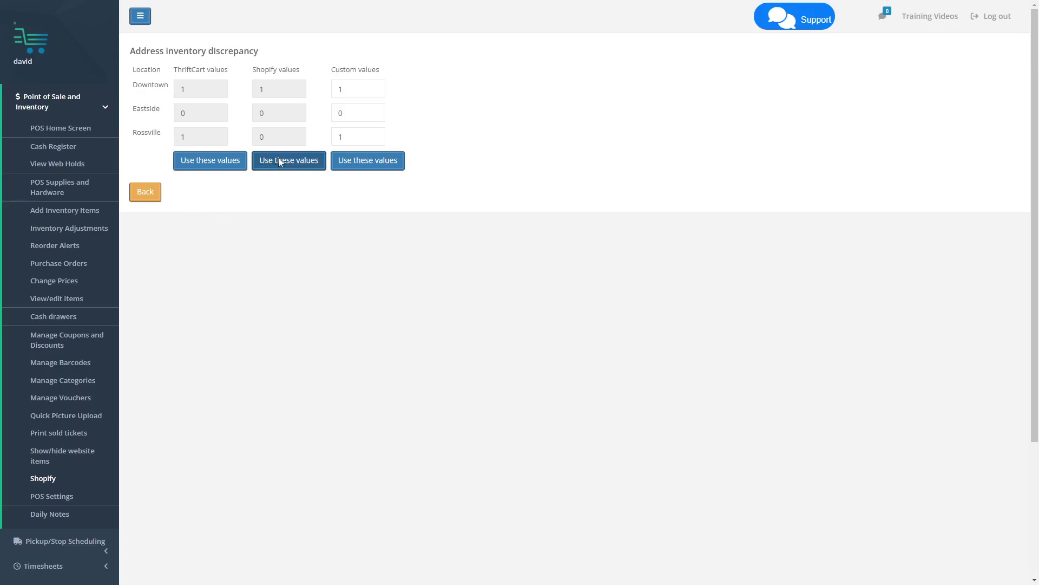
Scan online store items for inventory discrepancies, and resolve the Upholstered arm chair with Shopify values and the Dresser with ThriftCart values
{"action": "scroll", "coordinate": [353, 213], "scroll_direction": "down", "scroll_amount": 2}
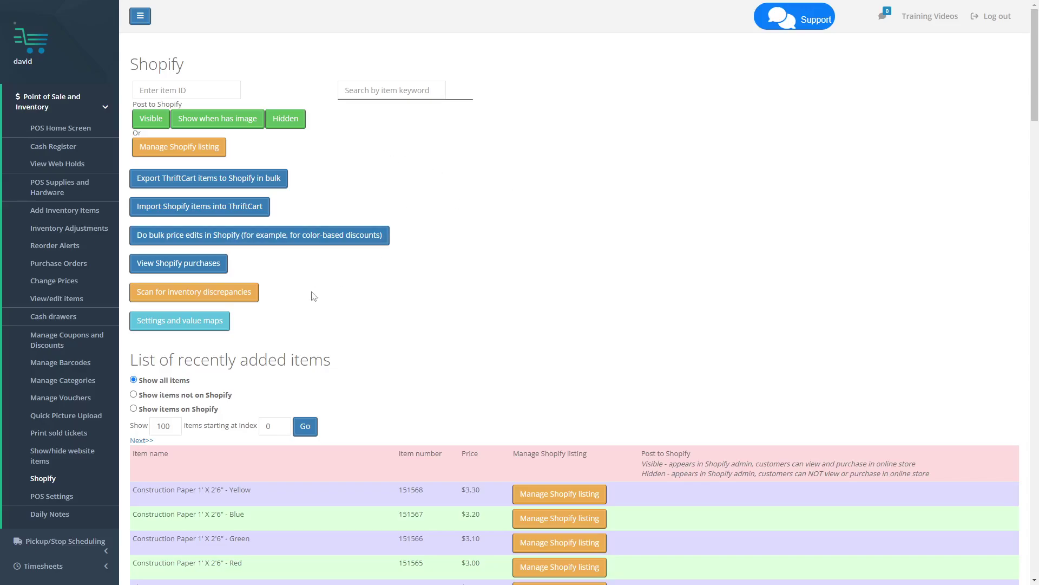
{"action": "left_click", "coordinate": [218, 293]}
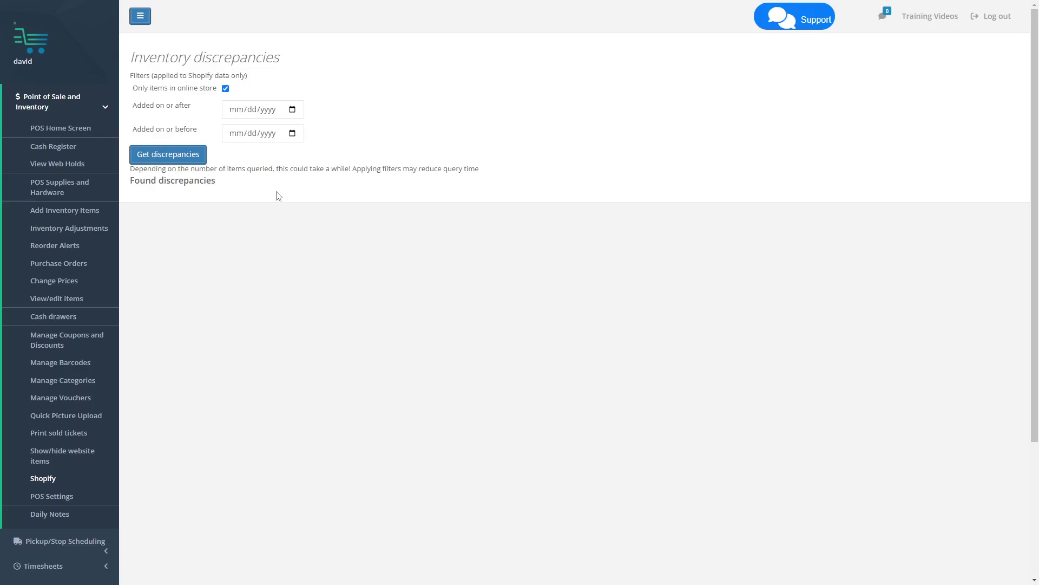
{"action": "left_click", "coordinate": [201, 154]}
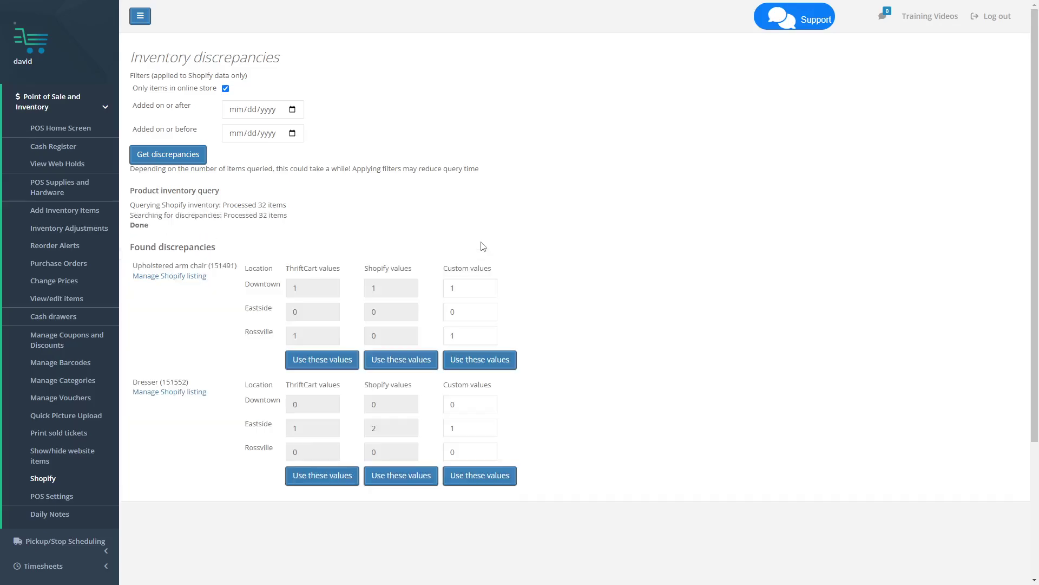
{"action": "scroll", "coordinate": [605, 250], "scroll_direction": "down", "scroll_amount": 1}
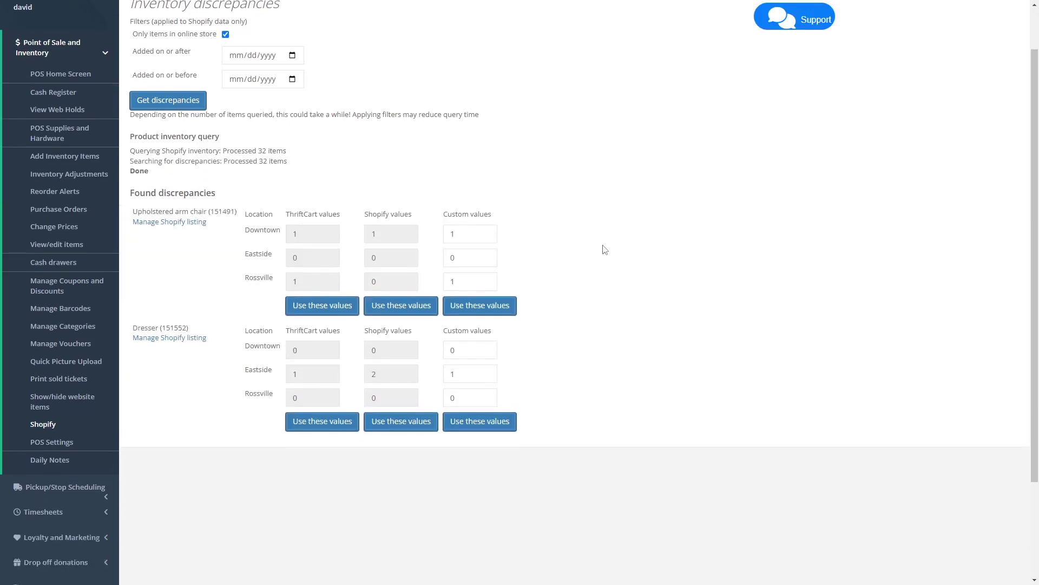
{"action": "left_click", "coordinate": [417, 310]}
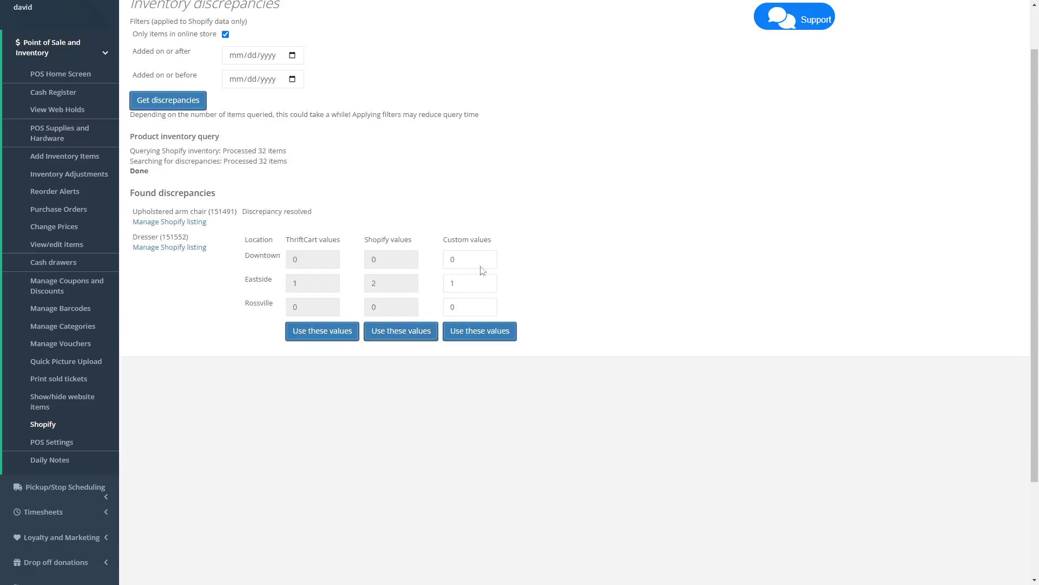
{"action": "left_click", "coordinate": [326, 336]}
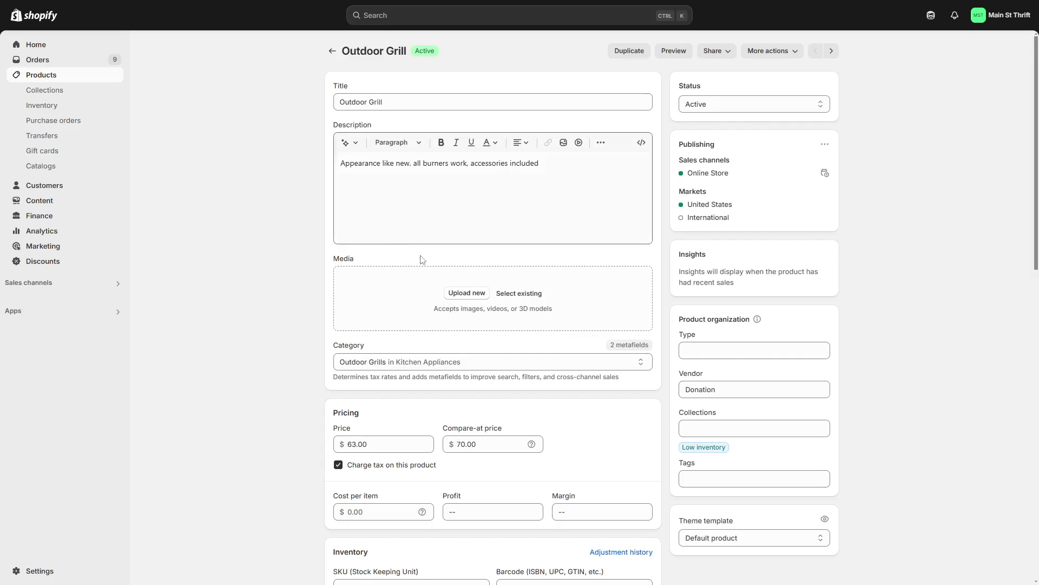
Switch to the Shopify admin and examine the tax setting in the Outdoor Grill's pricing section
{"action": "scroll", "coordinate": [269, 357], "scroll_direction": "down", "scroll_amount": 3}
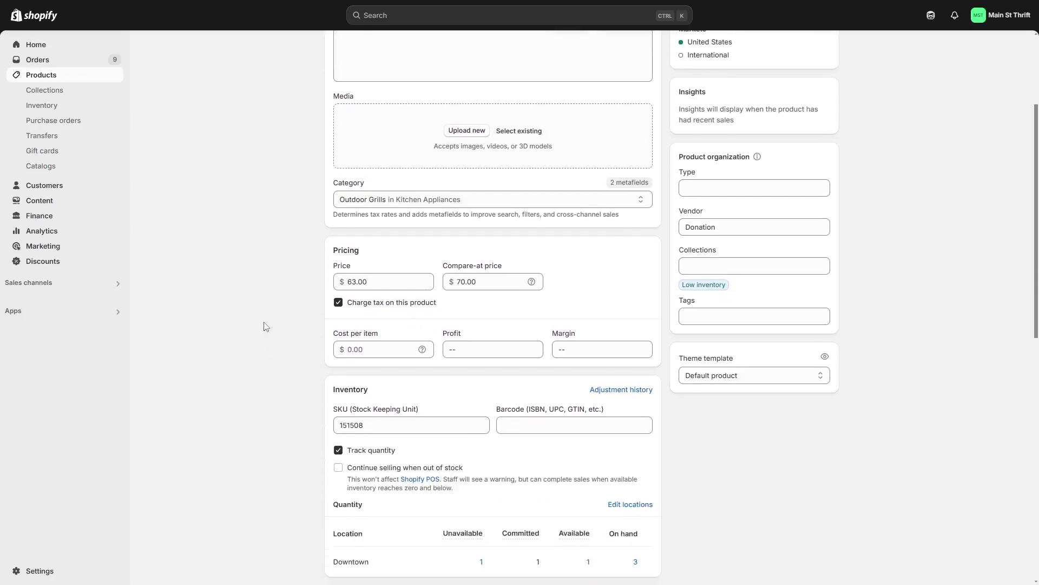
{"action": "left_click", "coordinate": [362, 309]}
{"action": "left_click", "coordinate": [361, 311]}
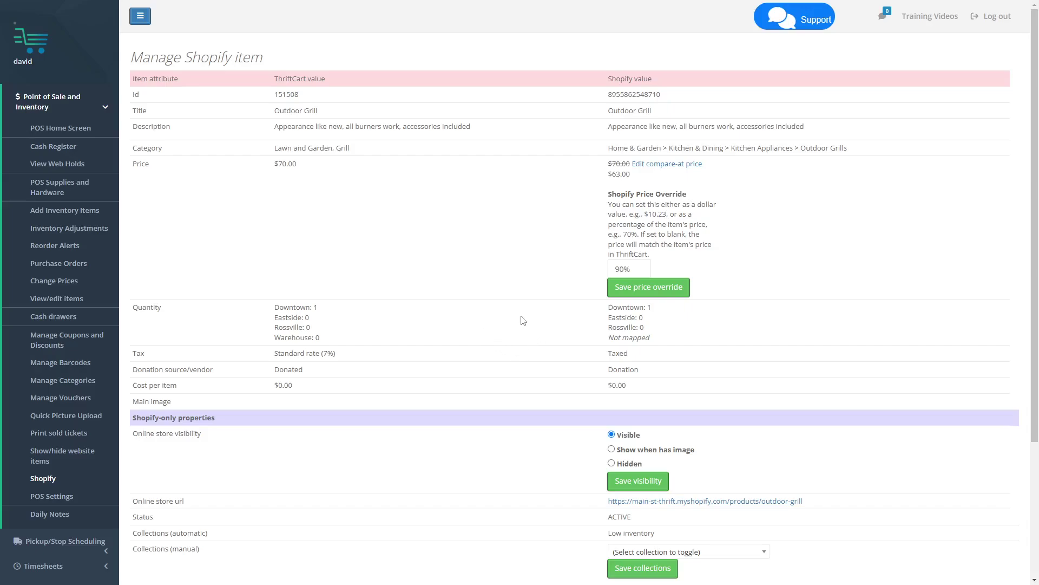
Set the Outdoor Grill's tax rate in ThriftCart to Non-taxed (0%), save it, and check the tax values on its Shopify listing page
{"action": "scroll", "coordinate": [480, 326], "scroll_direction": "down", "scroll_amount": 3}
{"action": "left_click", "coordinate": [166, 430]}
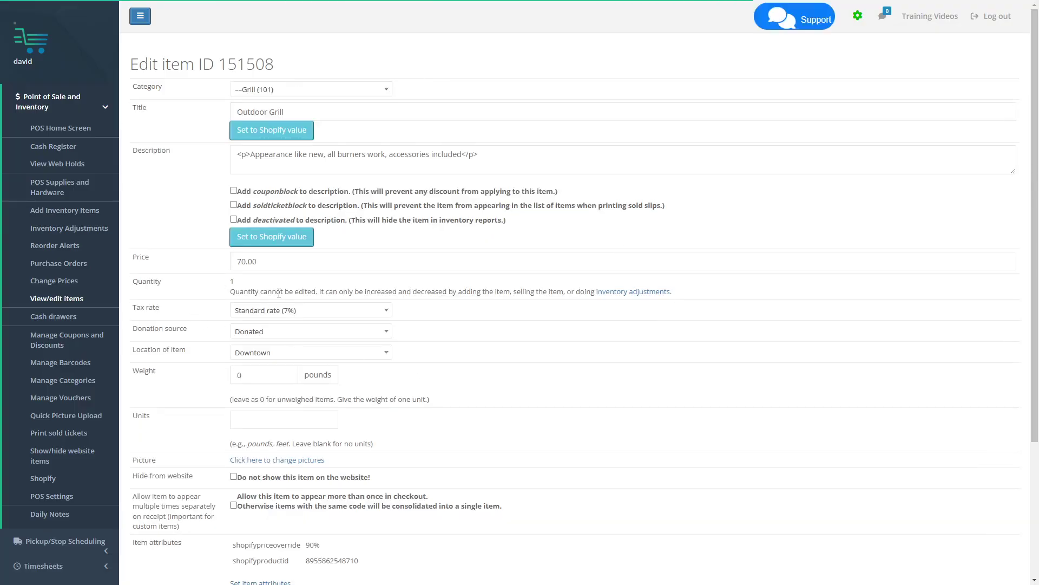
{"action": "left_click", "coordinate": [301, 315]}
{"action": "left_click", "coordinate": [260, 353]}
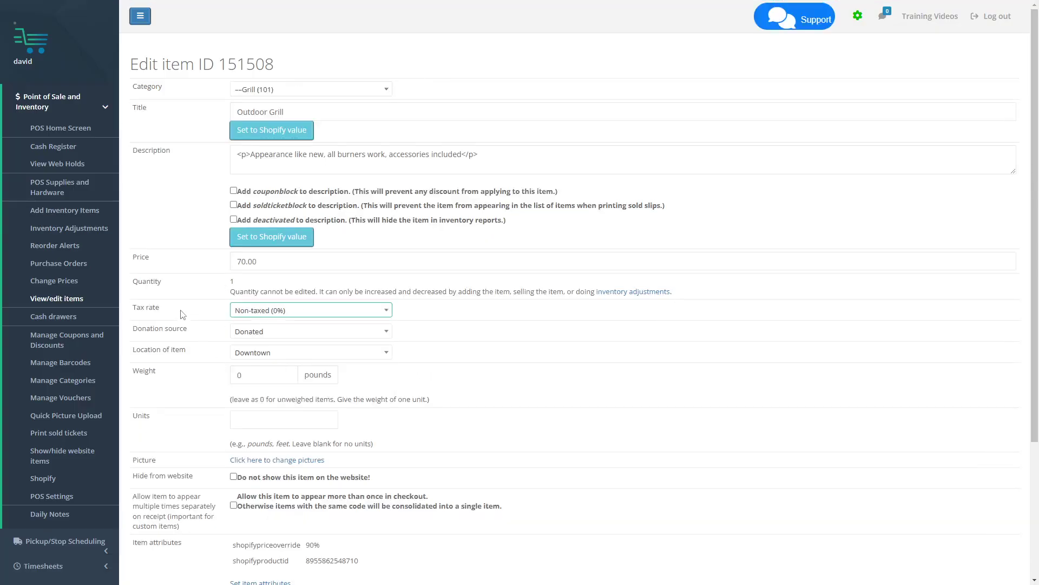
{"action": "scroll", "coordinate": [187, 314], "scroll_direction": "down", "scroll_amount": 3}
{"action": "left_click", "coordinate": [212, 491]}
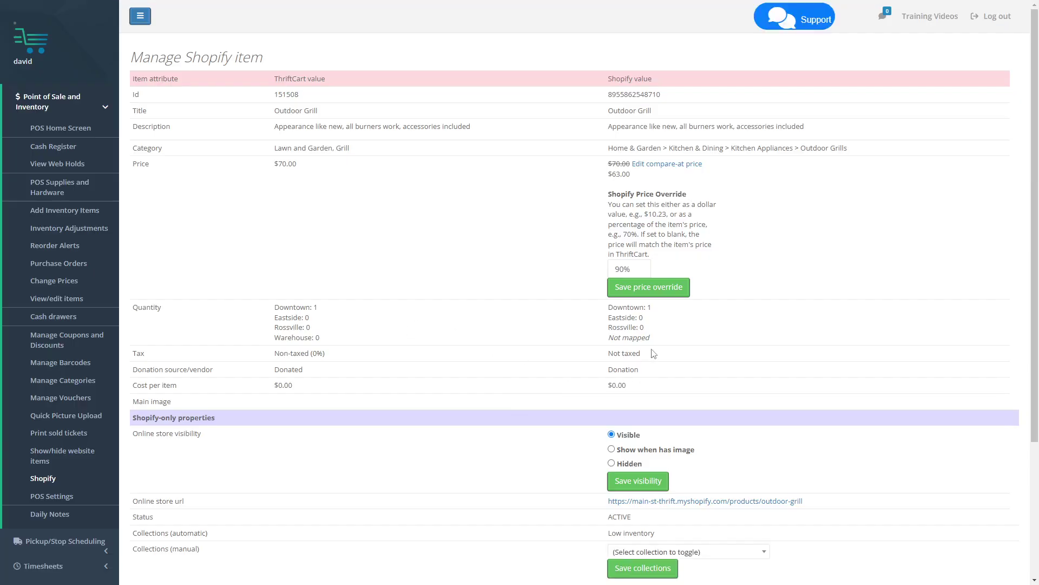
{"action": "left_click_drag", "start_coordinate": [654, 354], "coordinate": [578, 358]}
{"action": "left_click", "coordinate": [577, 358]}
Change the Outdoor Grill's tax rate in ThriftCart to Reduced rate (3%) and save the item
{"action": "scroll", "coordinate": [390, 352], "scroll_direction": "down", "scroll_amount": 4}
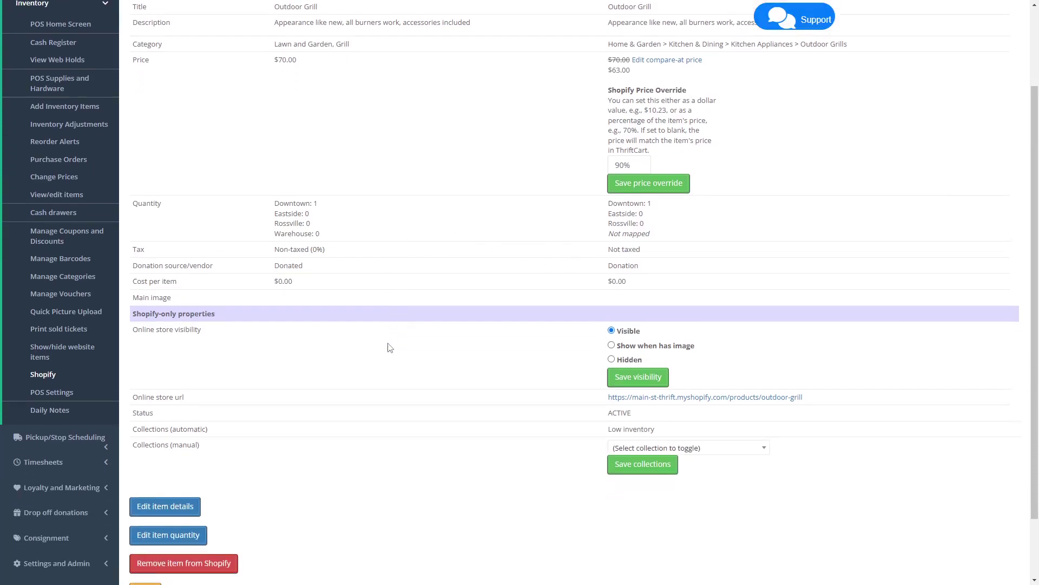
{"action": "left_click", "coordinate": [187, 429]}
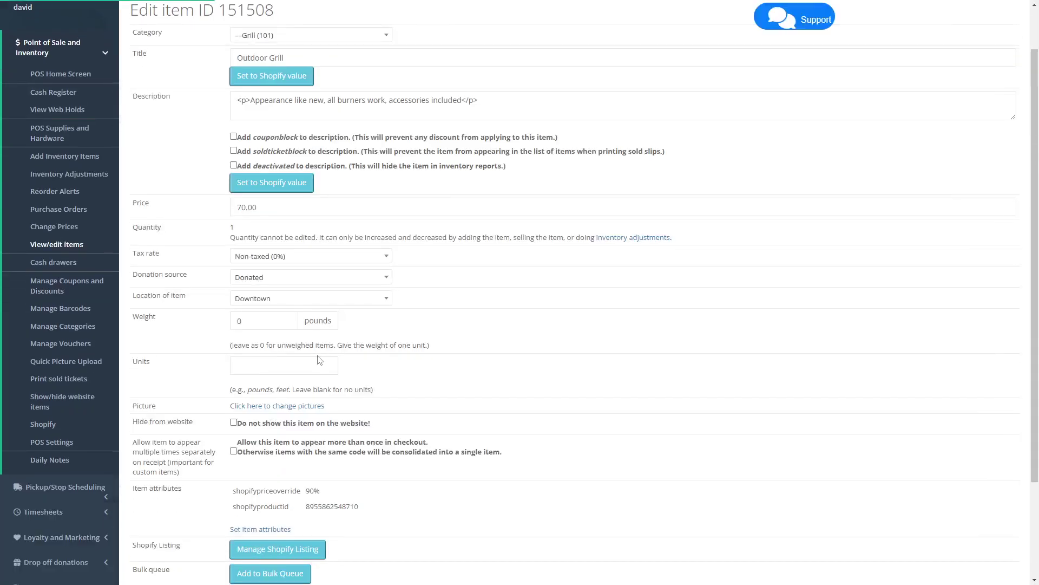
{"action": "left_click", "coordinate": [290, 260]}
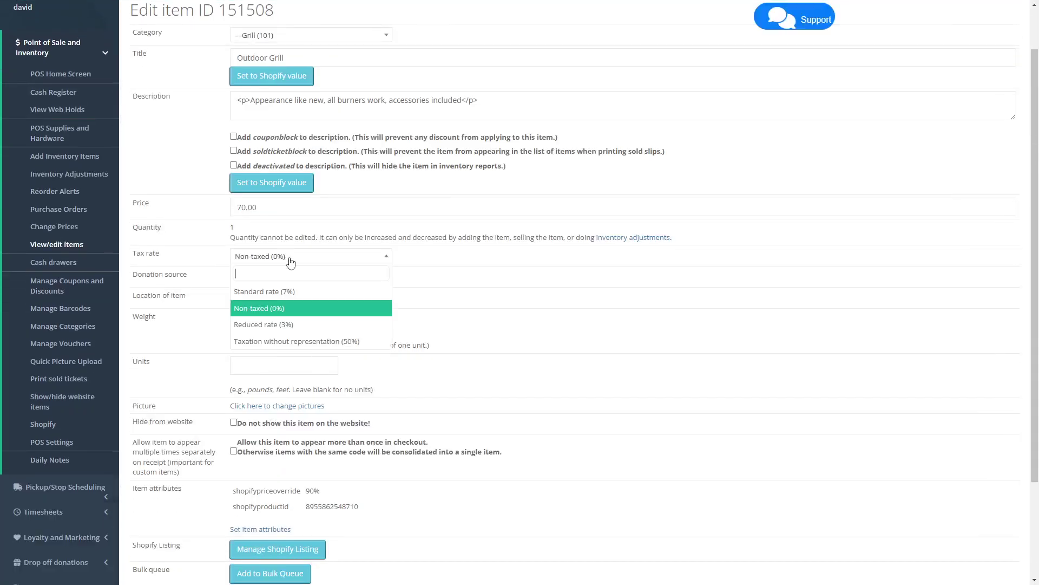
{"action": "left_click", "coordinate": [276, 326]}
{"action": "scroll", "coordinate": [165, 272], "scroll_direction": "down", "scroll_amount": 3}
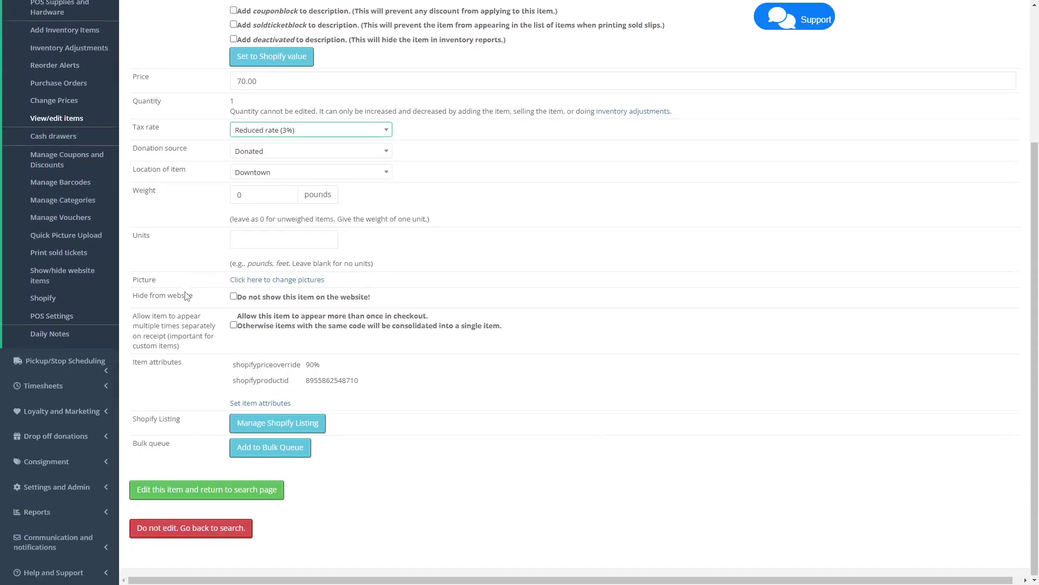
{"action": "left_click", "coordinate": [165, 491]}
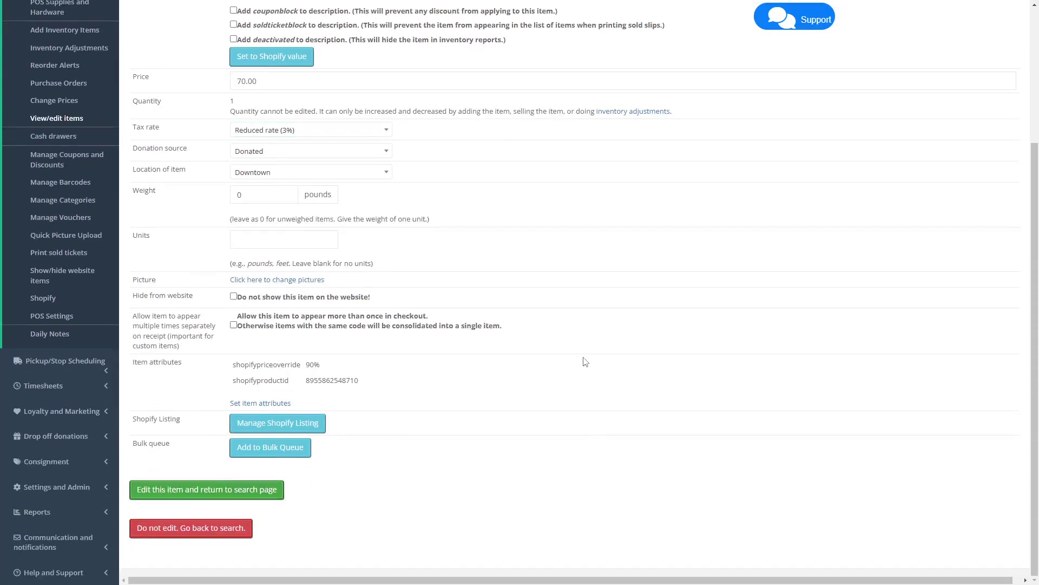
{"action": "scroll", "coordinate": [576, 355], "scroll_direction": "down", "scroll_amount": 2}
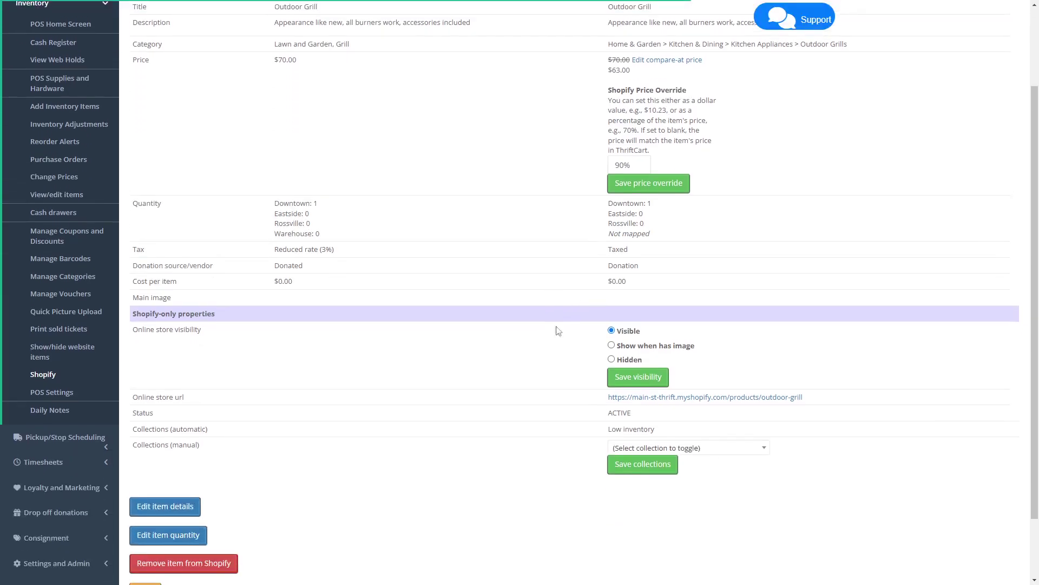
Compare the Outdoor Grill's ThriftCart and Shopify tax values on its listing page
{"action": "scroll", "coordinate": [591, 278], "scroll_direction": "up", "scroll_amount": 1}
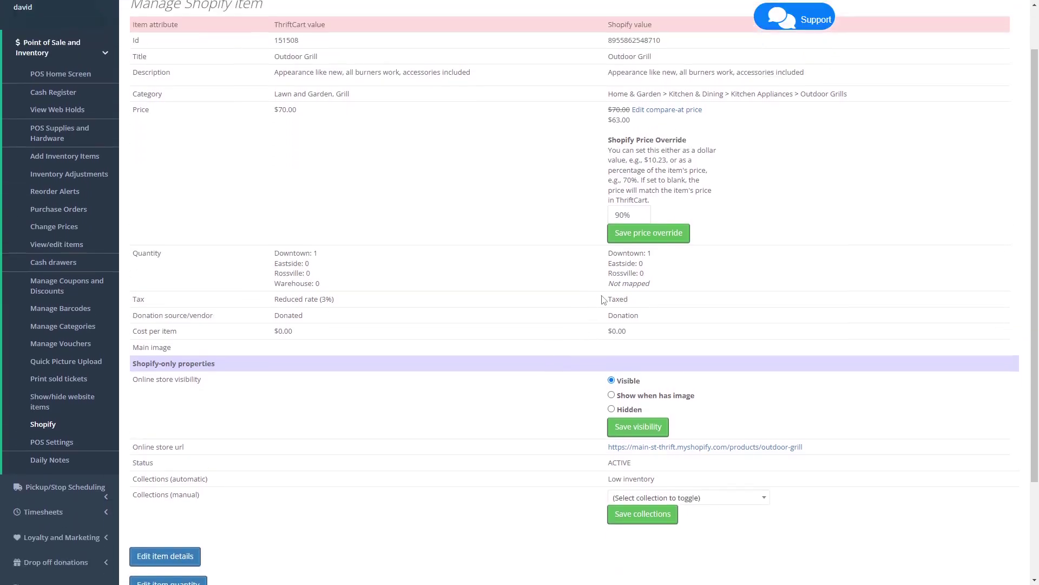
{"action": "left_click_drag", "start_coordinate": [640, 303], "coordinate": [595, 303]}
{"action": "left_click", "coordinate": [594, 302]}
{"action": "left_click_drag", "start_coordinate": [289, 314], "coordinate": [490, 331]}
{"action": "left_click", "coordinate": [488, 330]}
{"action": "scroll", "coordinate": [276, 273], "scroll_direction": "down", "scroll_amount": 1}
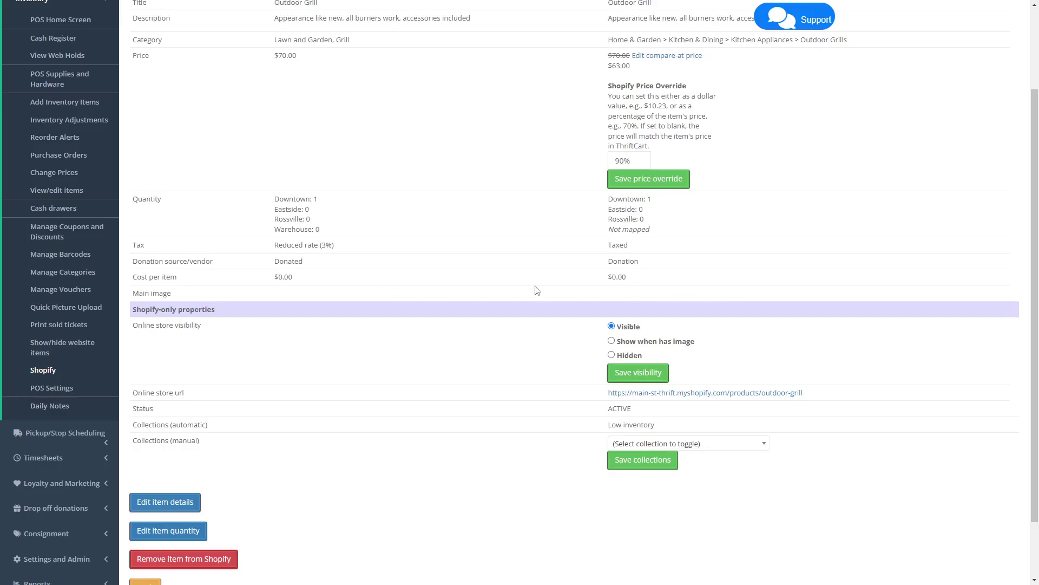
Open the Outdoor Grill's item details and go to the page for changing its pictures
{"action": "scroll", "coordinate": [535, 290], "scroll_direction": "down", "scroll_amount": 1}
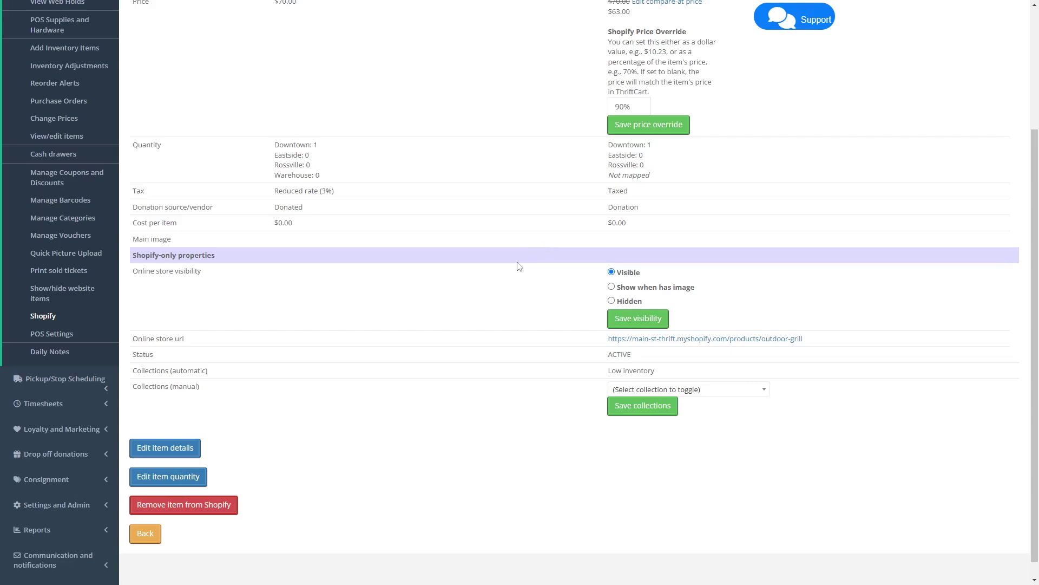
{"action": "left_click", "coordinate": [185, 445]}
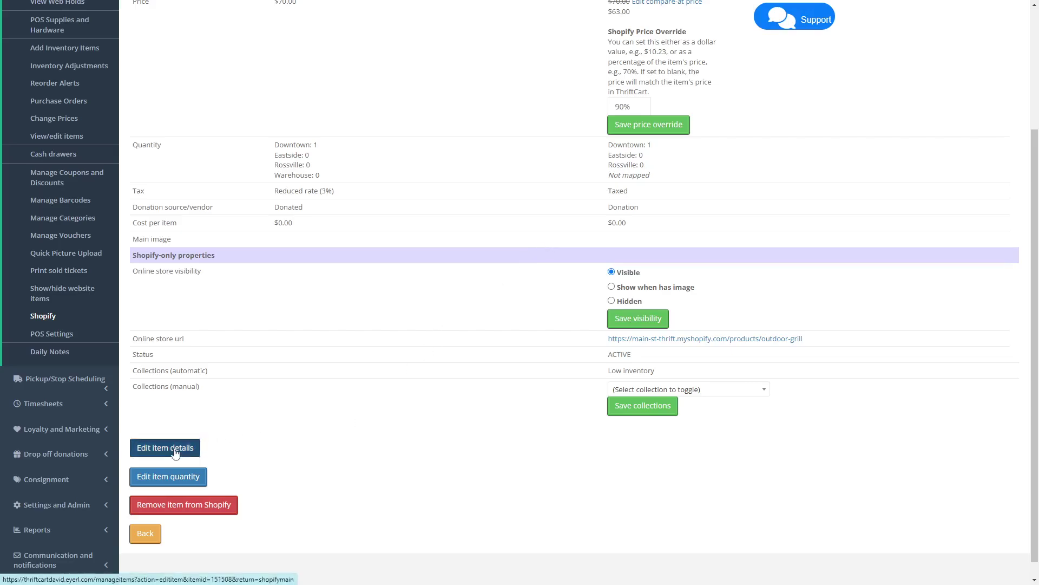
{"action": "scroll", "coordinate": [229, 324], "scroll_direction": "down", "scroll_amount": 3}
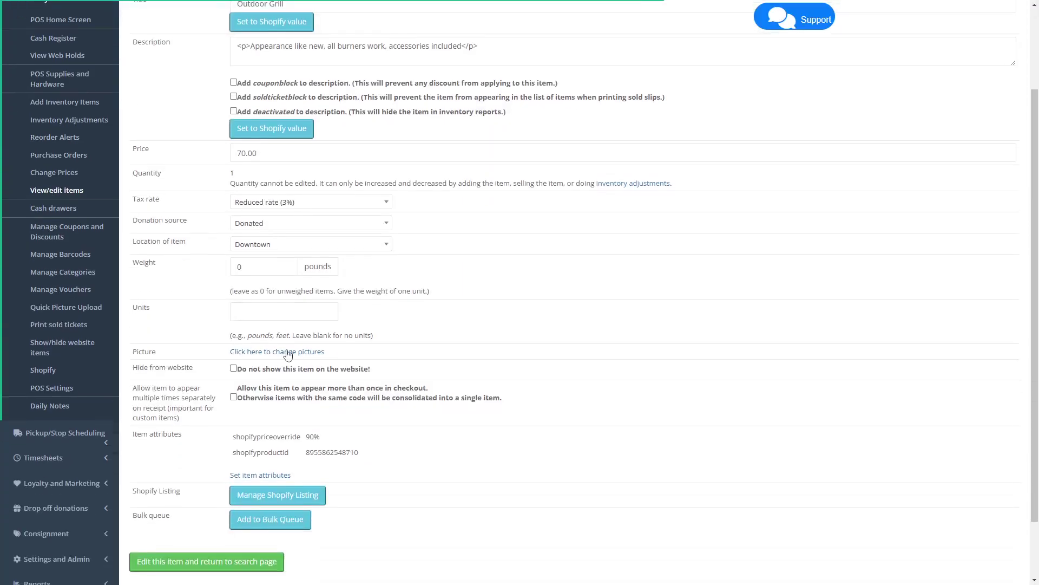
{"action": "left_click", "coordinate": [286, 352]}
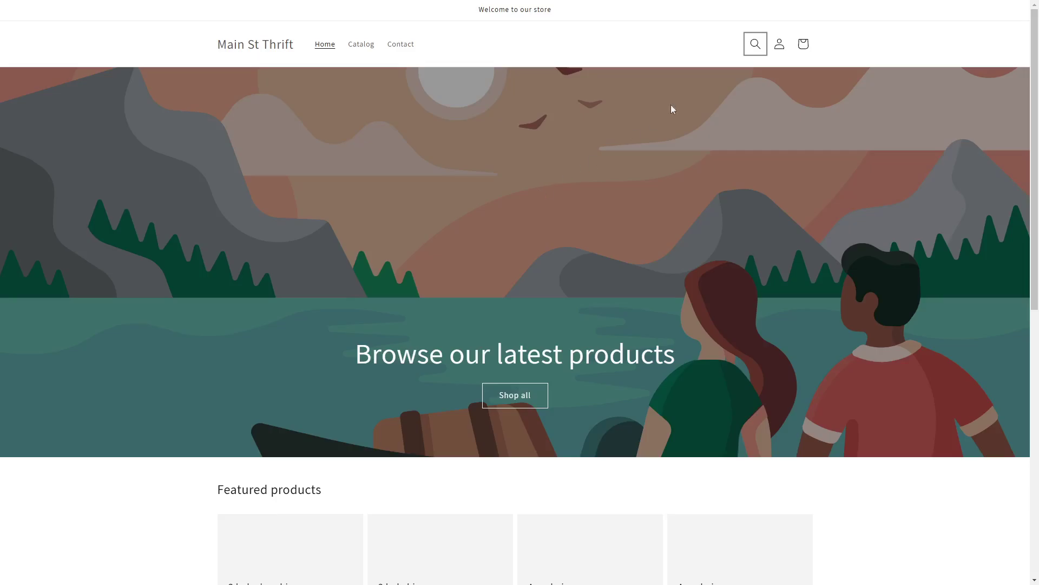
Search the Main St Thrift online store for "outdoor grill" and open the matching product
{"action": "left_click", "coordinate": [756, 44]}
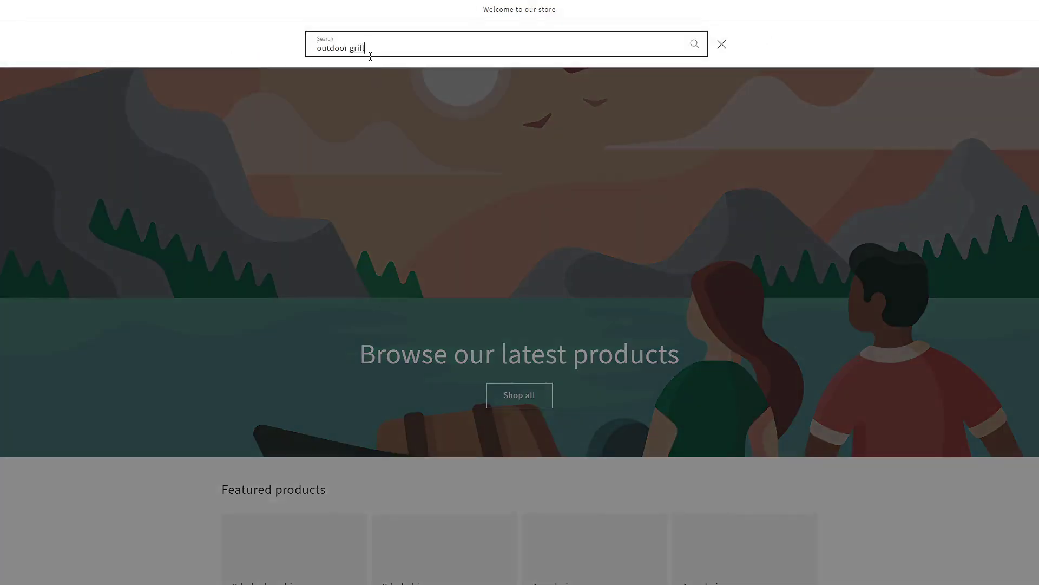
{"action": "left_click", "coordinate": [376, 105]}
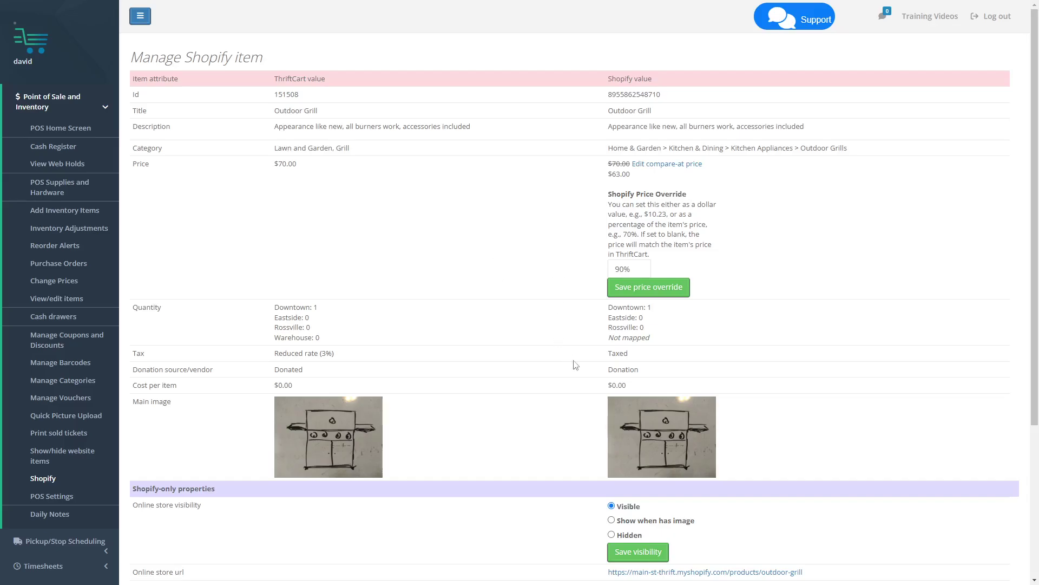
Go through the Outdoor Grill's online store visibility options and select Hidden without saving it
{"action": "scroll", "coordinate": [569, 319], "scroll_direction": "down", "scroll_amount": 4}
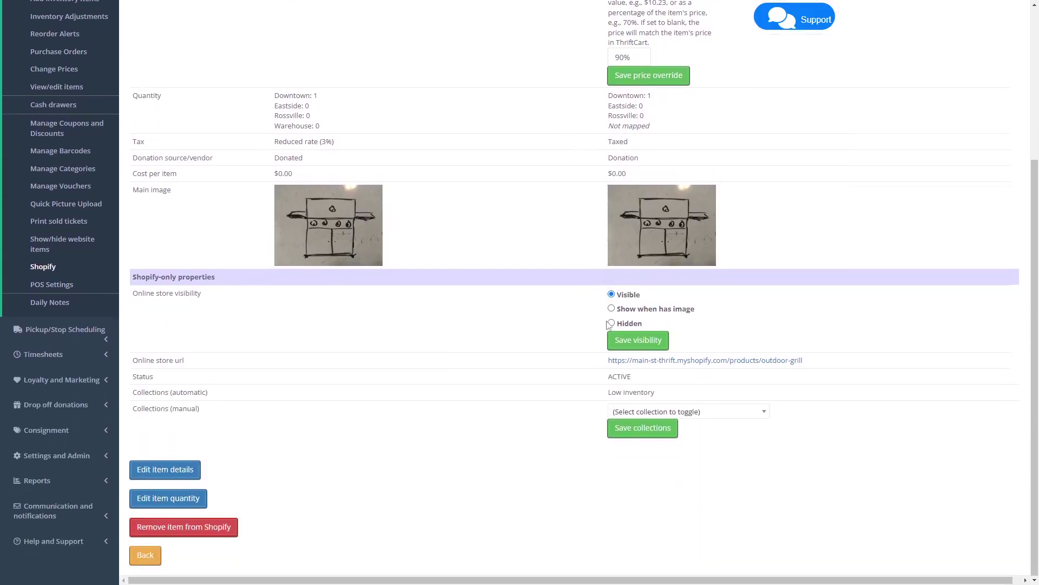
{"action": "left_click", "coordinate": [642, 310]}
{"action": "left_click", "coordinate": [630, 311]}
{"action": "left_click", "coordinate": [628, 296]}
{"action": "left_click", "coordinate": [629, 310]}
{"action": "left_click", "coordinate": [629, 324]}
{"action": "left_click_drag", "start_coordinate": [625, 309], "coordinate": [630, 312]}
Toggle the Home page and Outdoor Appliances collections on for the Outdoor Grill, toggle Home page off again, and save the collections
{"action": "left_click", "coordinate": [692, 412]}
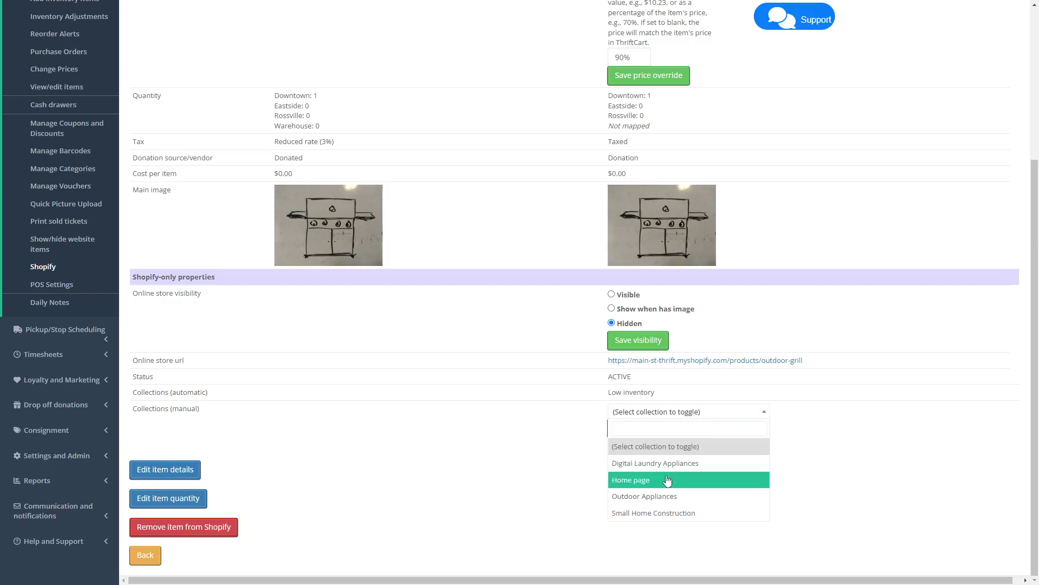
{"action": "left_click", "coordinate": [645, 481]}
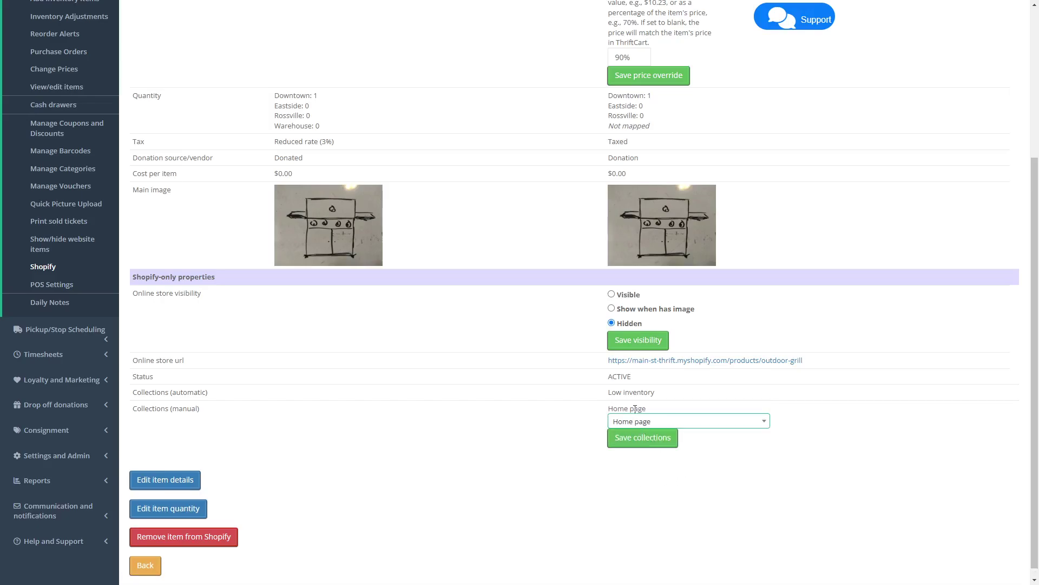
{"action": "left_click", "coordinate": [677, 422]}
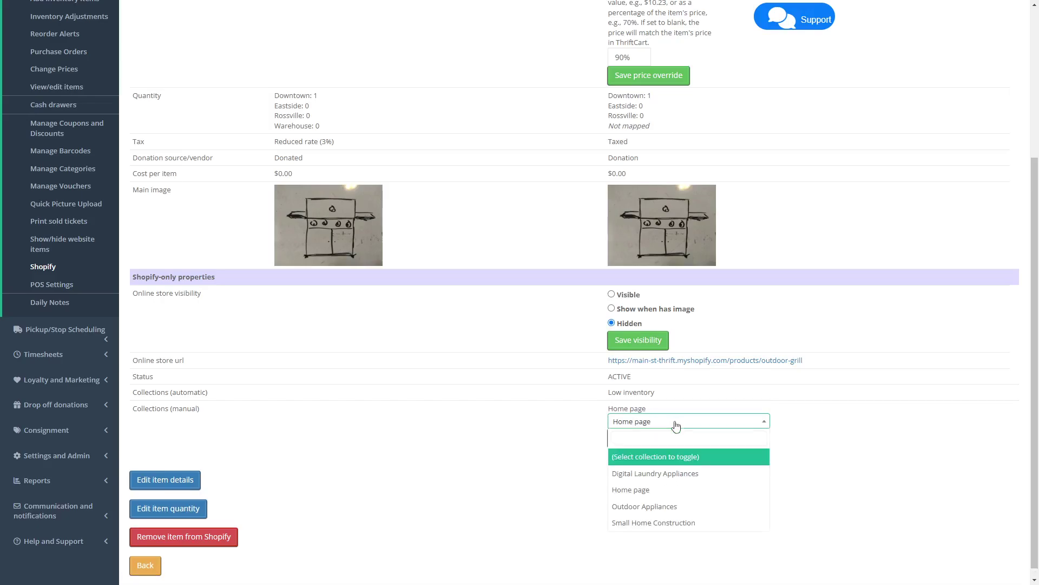
{"action": "left_click", "coordinate": [676, 506]}
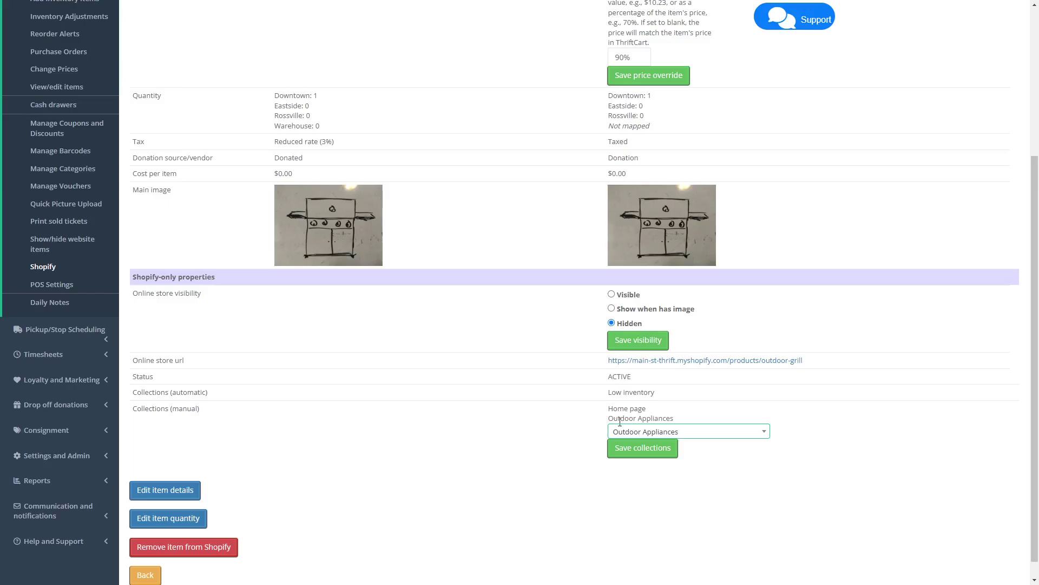
{"action": "left_click", "coordinate": [708, 432]}
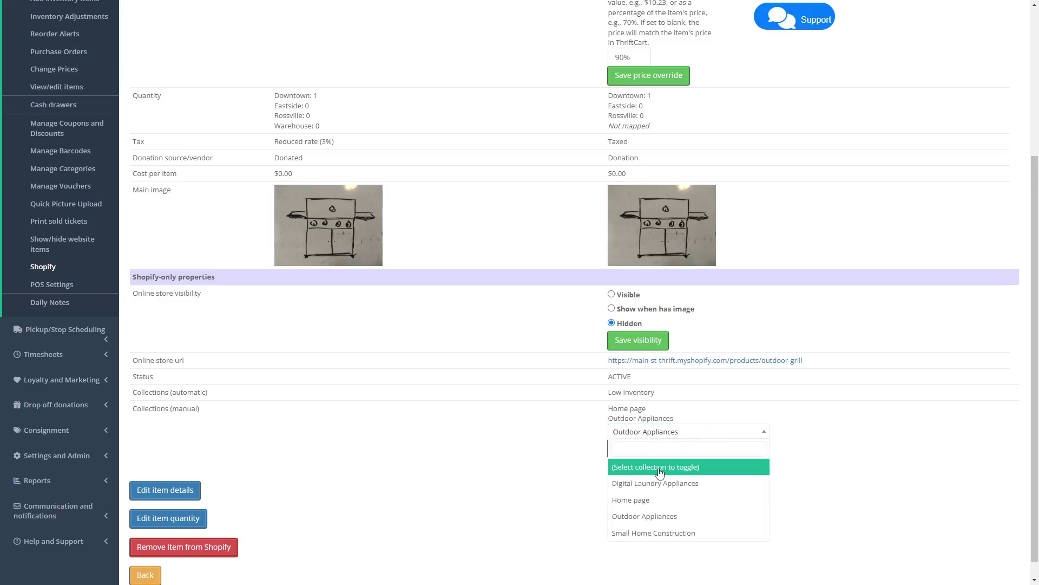
{"action": "left_click", "coordinate": [631, 500]}
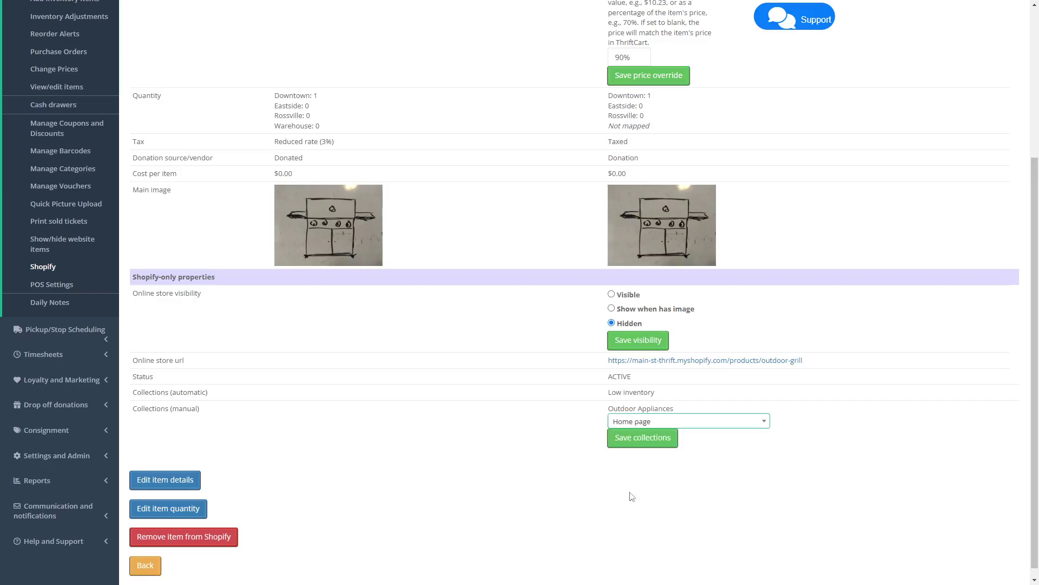
{"action": "left_click", "coordinate": [633, 444]}
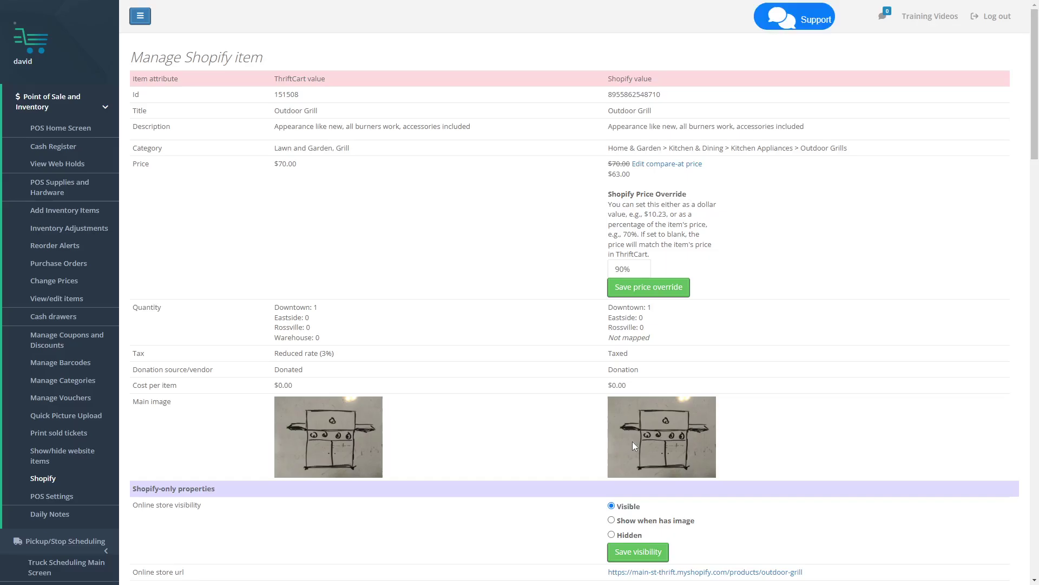
Open the Outdoor Grill's item details, look over the editable fields, and return to its Shopify listing page
{"action": "scroll", "coordinate": [528, 367], "scroll_direction": "down", "scroll_amount": 5}
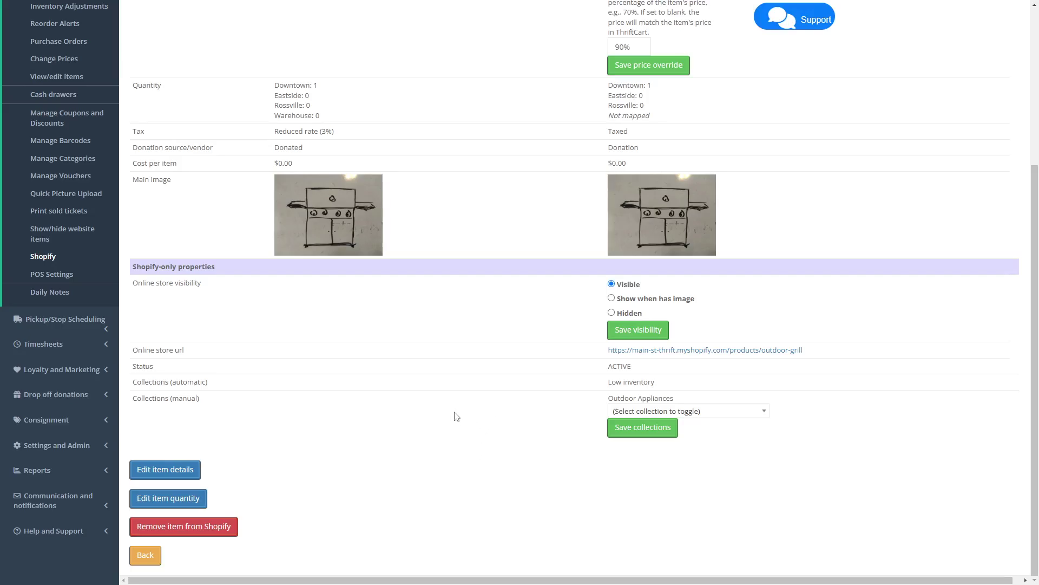
{"action": "left_click", "coordinate": [196, 476]}
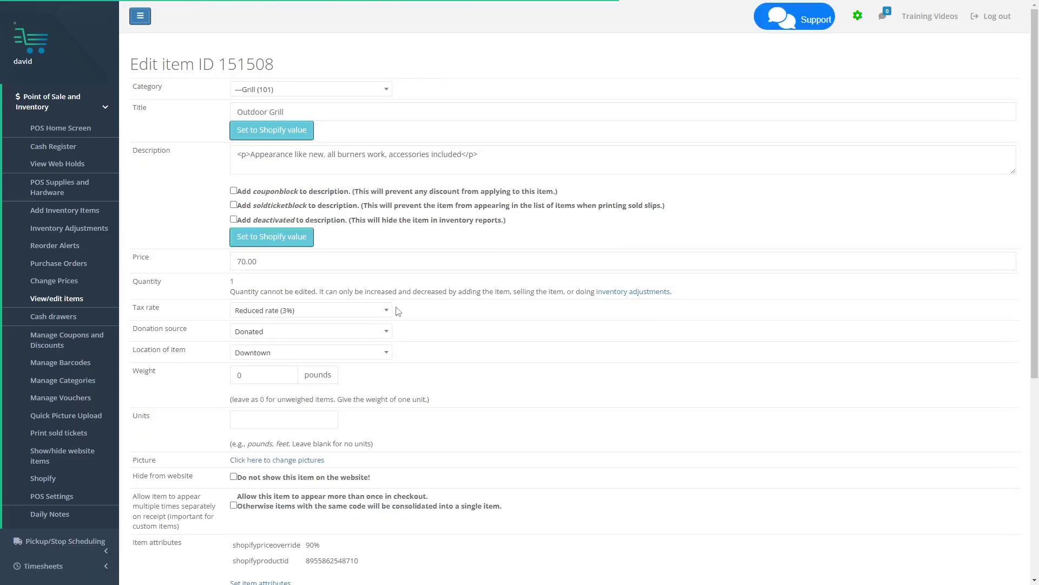
{"action": "scroll", "coordinate": [398, 310], "scroll_direction": "down", "scroll_amount": 3}
{"action": "left_click", "coordinate": [264, 316]}
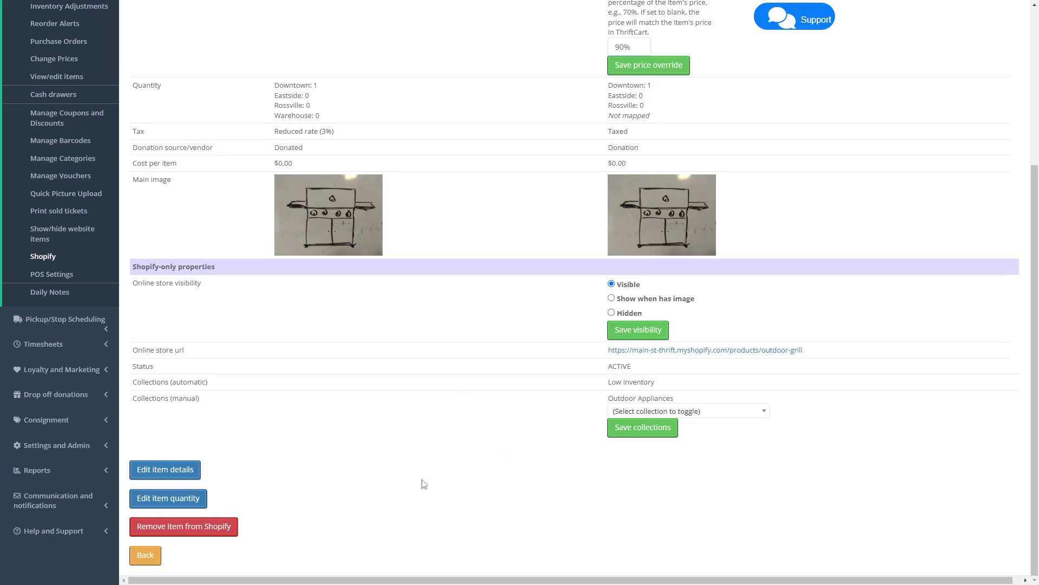
Remove the Outdoor Grill from Shopify, confirm the removal, and locate the item in the list of recently added items
{"action": "left_click", "coordinate": [205, 538]}
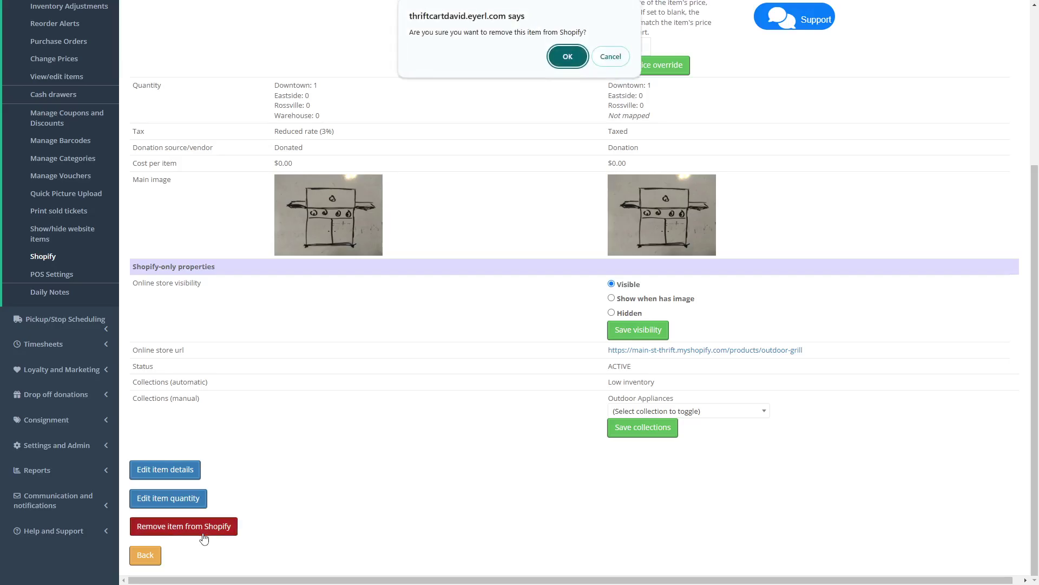
{"action": "left_click", "coordinate": [566, 56]}
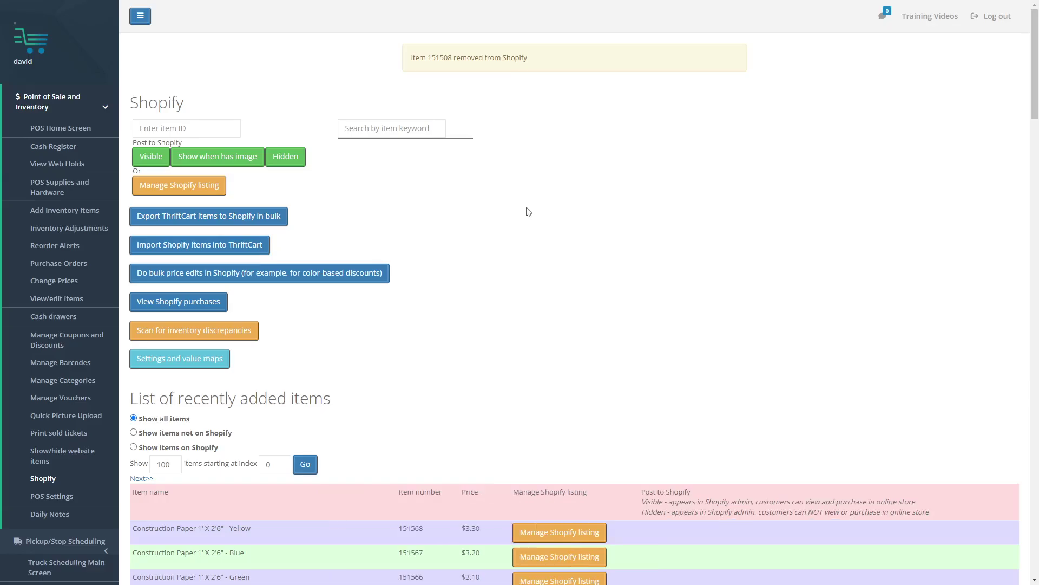
{"action": "scroll", "coordinate": [492, 209], "scroll_direction": "down", "scroll_amount": 6}
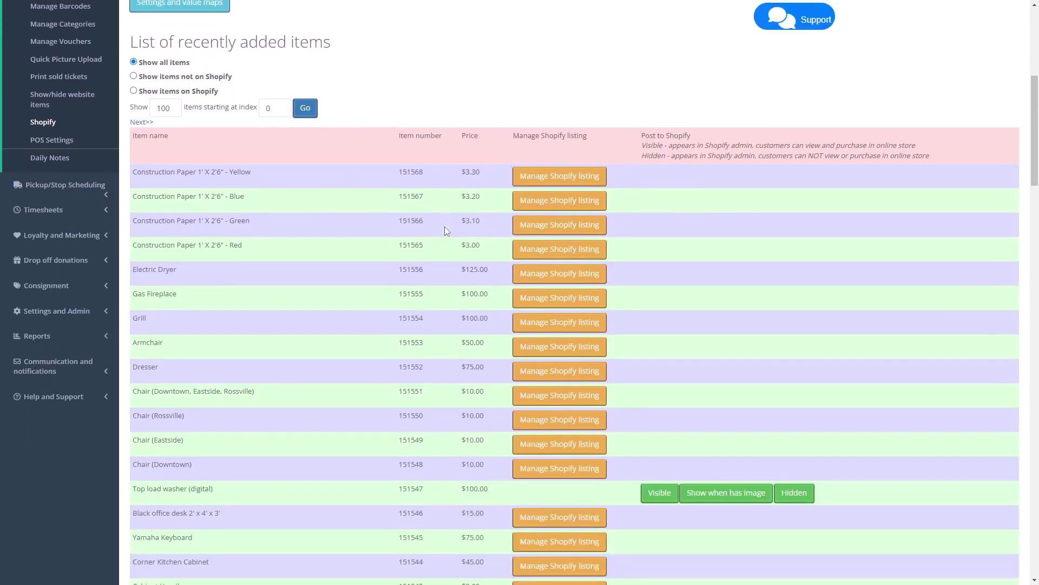
{"action": "scroll", "coordinate": [446, 230], "scroll_direction": "down", "scroll_amount": 7}
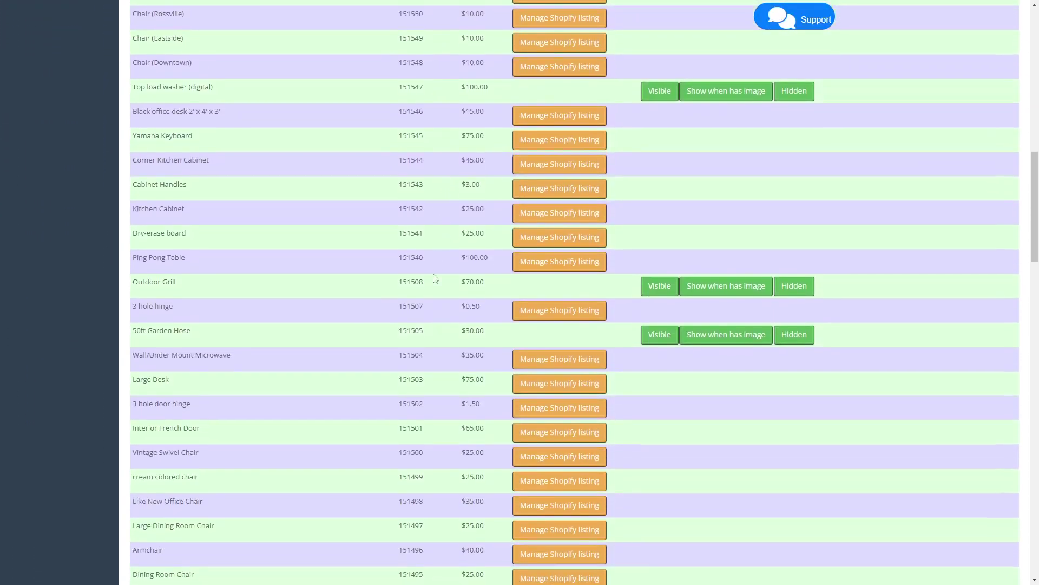
{"action": "left_click_drag", "start_coordinate": [139, 286], "coordinate": [497, 290]}
{"action": "left_click", "coordinate": [498, 289]}
Switch to the Shopify admin, open the Construction Paper 1' X 2'6" product, and examine its color variants
{"action": "key", "text": "ctrl+Tab"}
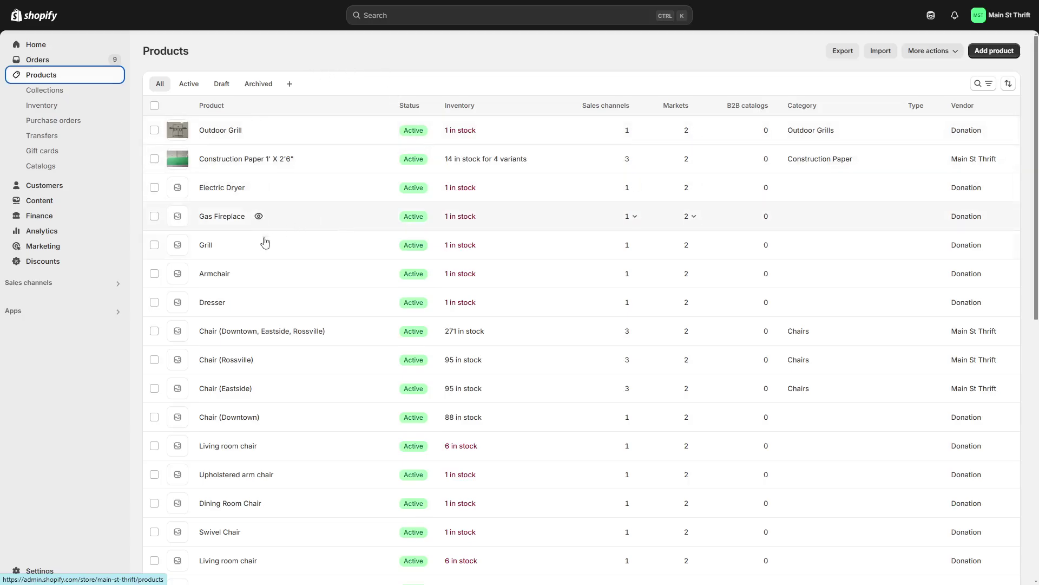
{"action": "left_click", "coordinate": [235, 161]}
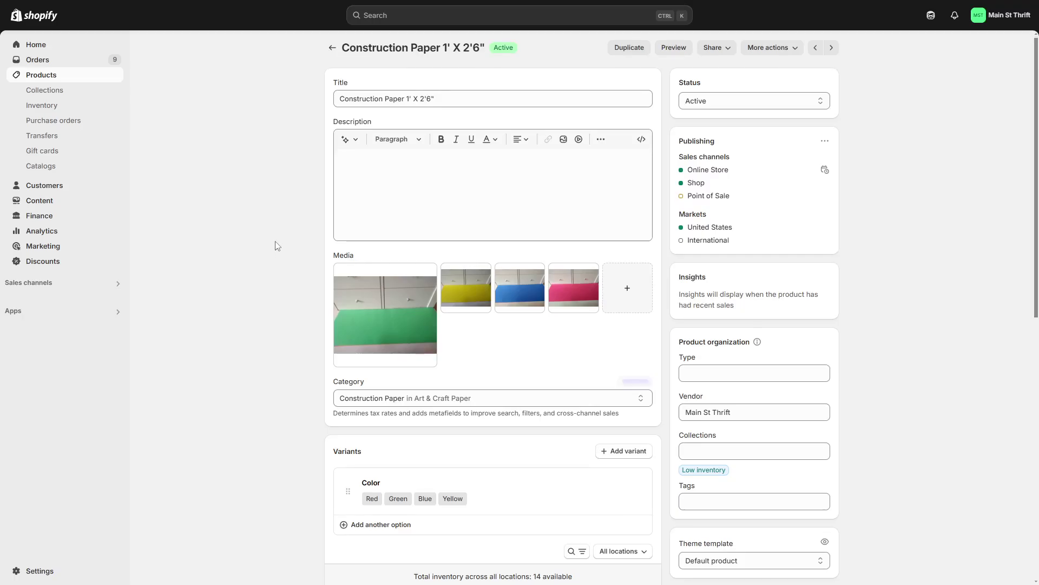
{"action": "scroll", "coordinate": [266, 255], "scroll_direction": "down", "scroll_amount": 10}
{"action": "scroll", "coordinate": [250, 265], "scroll_direction": "up", "scroll_amount": 3}
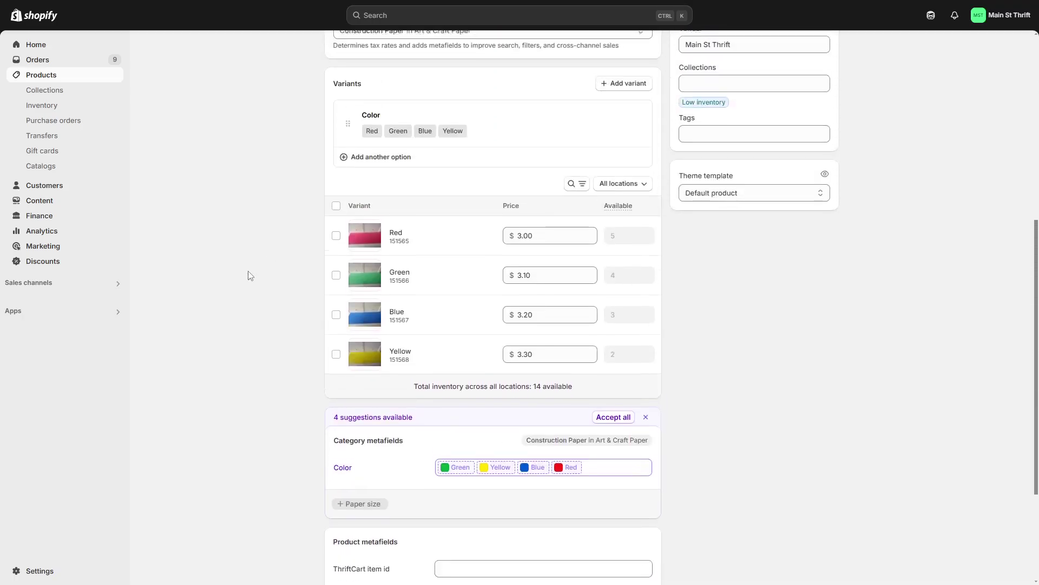
{"action": "scroll", "coordinate": [271, 285], "scroll_direction": "up", "scroll_amount": 1}
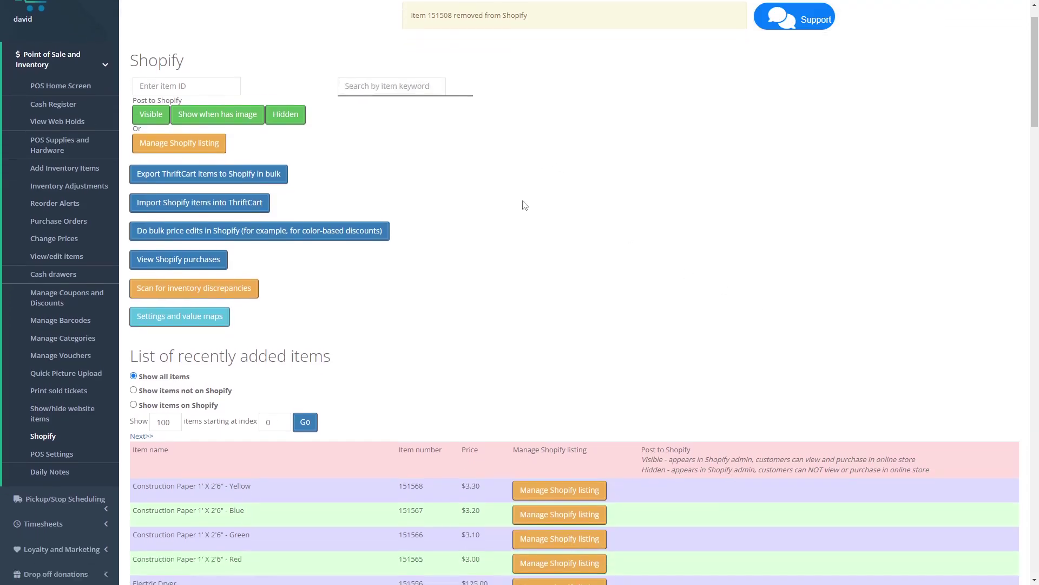
Switch back to ThriftCart and open the Shopify listing of Construction Paper 1' X 2'6" - Yellow
{"action": "scroll", "coordinate": [305, 353], "scroll_direction": "down", "scroll_amount": 3}
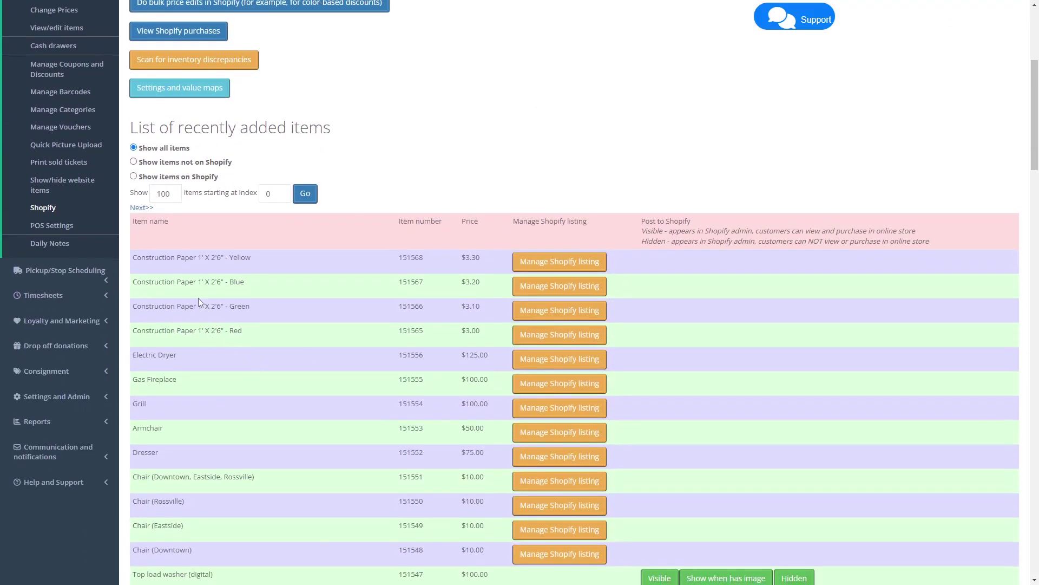
{"action": "left_click", "coordinate": [535, 267]}
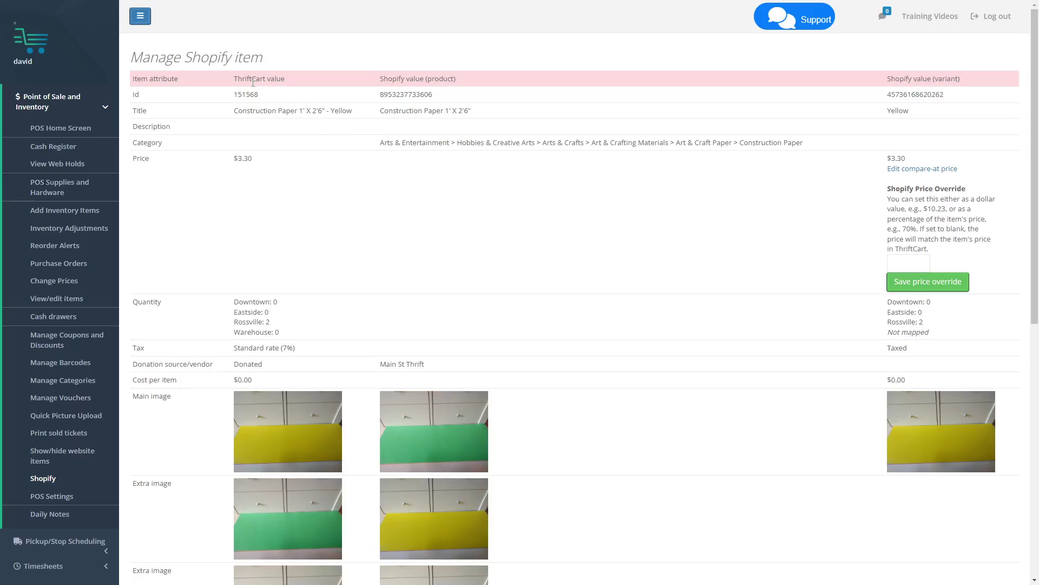
Examine the columns separating the ThriftCart value, Shopify product value, and Shopify variant value for the yellow Construction Paper
{"action": "left_click_drag", "start_coordinate": [242, 79], "coordinate": [292, 84]}
{"action": "left_click_drag", "start_coordinate": [389, 80], "coordinate": [455, 80]}
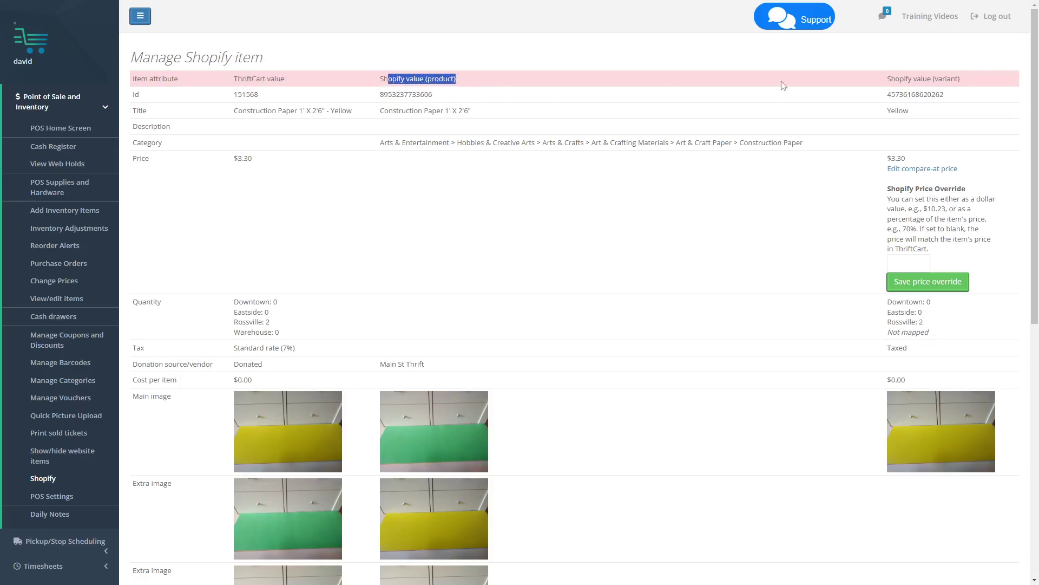
{"action": "left_click", "coordinate": [892, 83]}
{"action": "left_click_drag", "start_coordinate": [892, 83], "coordinate": [975, 85]}
{"action": "left_click", "coordinate": [913, 93]}
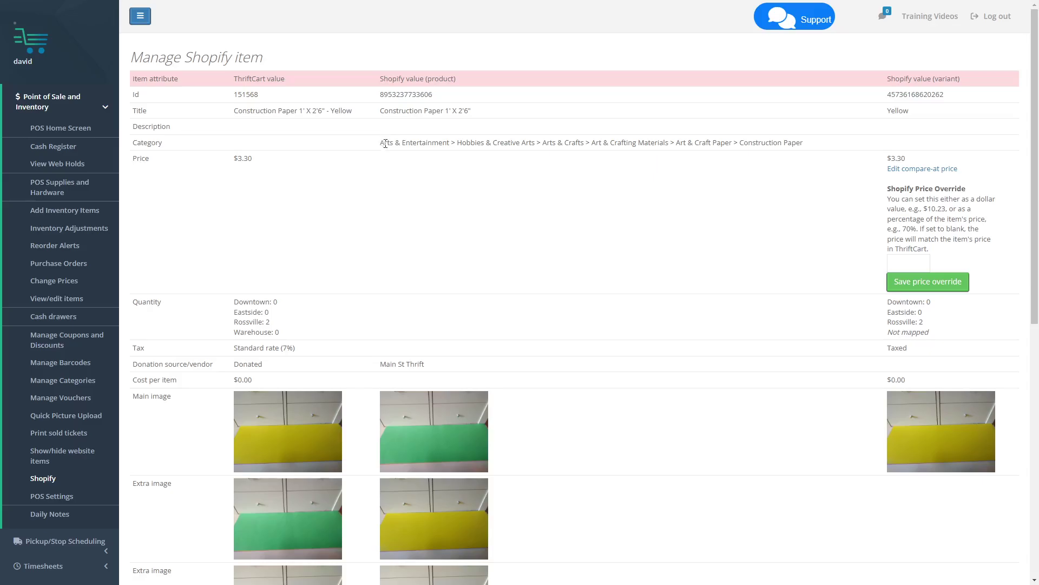
Compare which attributes, such as category, price and title, are held at the Shopify product level and which at the variant level
{"action": "left_click_drag", "start_coordinate": [385, 143], "coordinate": [534, 146]}
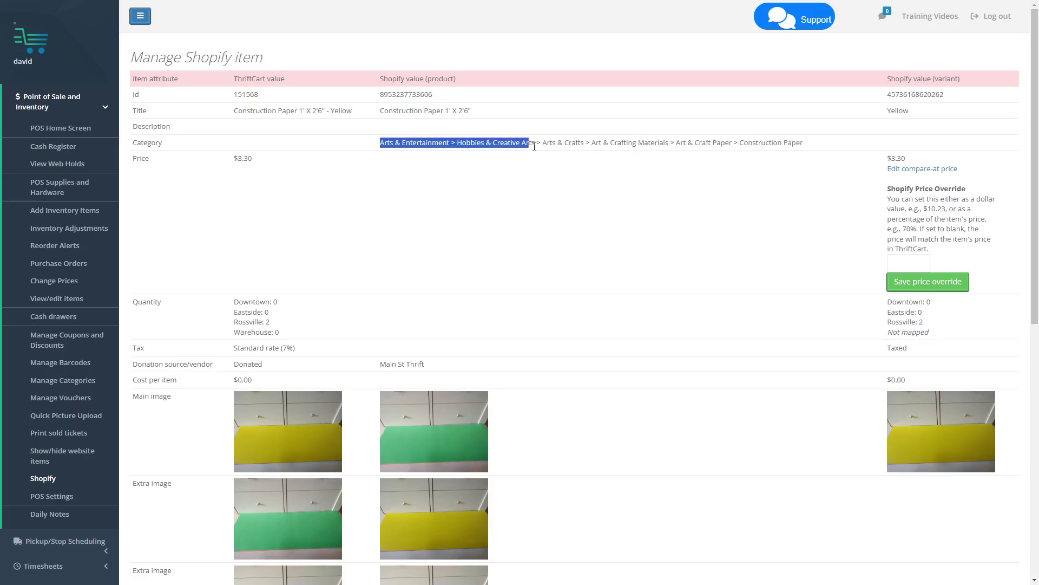
{"action": "left_click", "coordinate": [546, 183]}
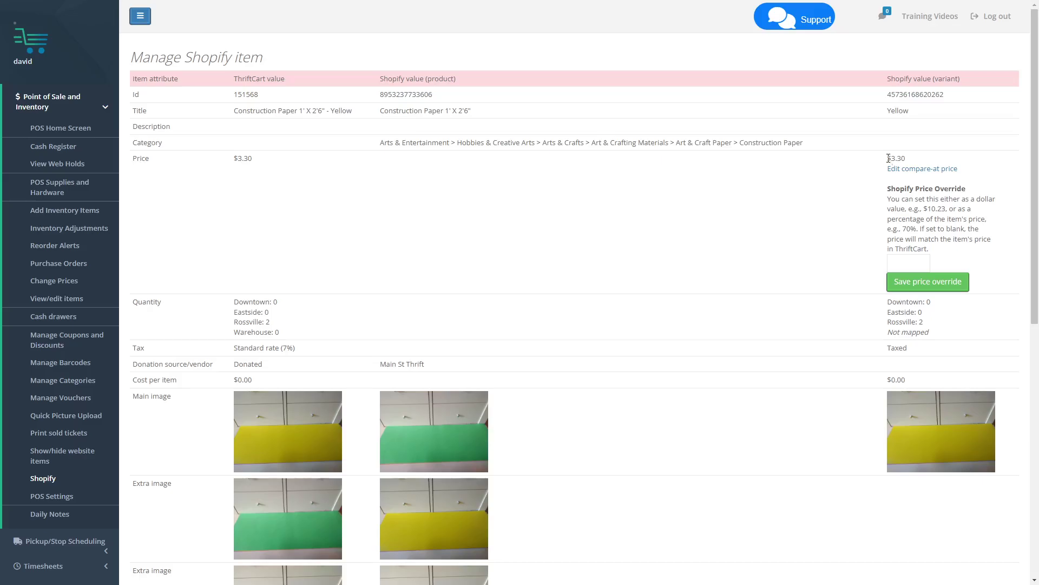
{"action": "left_click_drag", "start_coordinate": [888, 158], "coordinate": [922, 163]}
{"action": "left_click_drag", "start_coordinate": [380, 111], "coordinate": [510, 112]}
{"action": "left_click", "coordinate": [510, 111]}
{"action": "left_click_drag", "start_coordinate": [888, 112], "coordinate": [944, 116]}
{"action": "left_click", "coordinate": [810, 168]}
Review the main and extra images of the product and variant, along with the Shopify-only properties below them
{"action": "scroll", "coordinate": [680, 226], "scroll_direction": "down", "scroll_amount": 6}
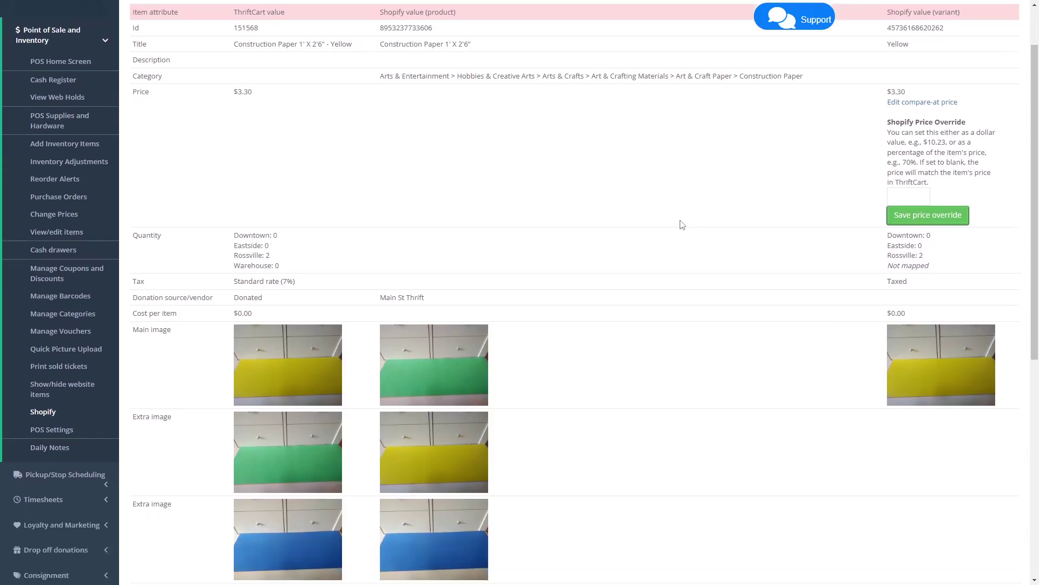
{"action": "scroll", "coordinate": [677, 226], "scroll_direction": "down", "scroll_amount": 3}
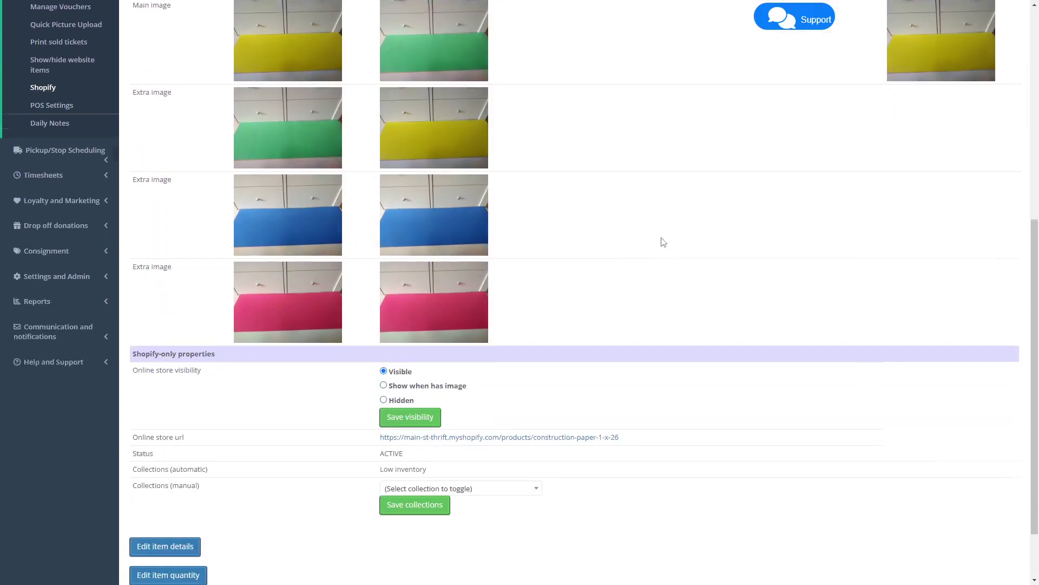
{"action": "scroll", "coordinate": [672, 257], "scroll_direction": "up", "scroll_amount": 9}
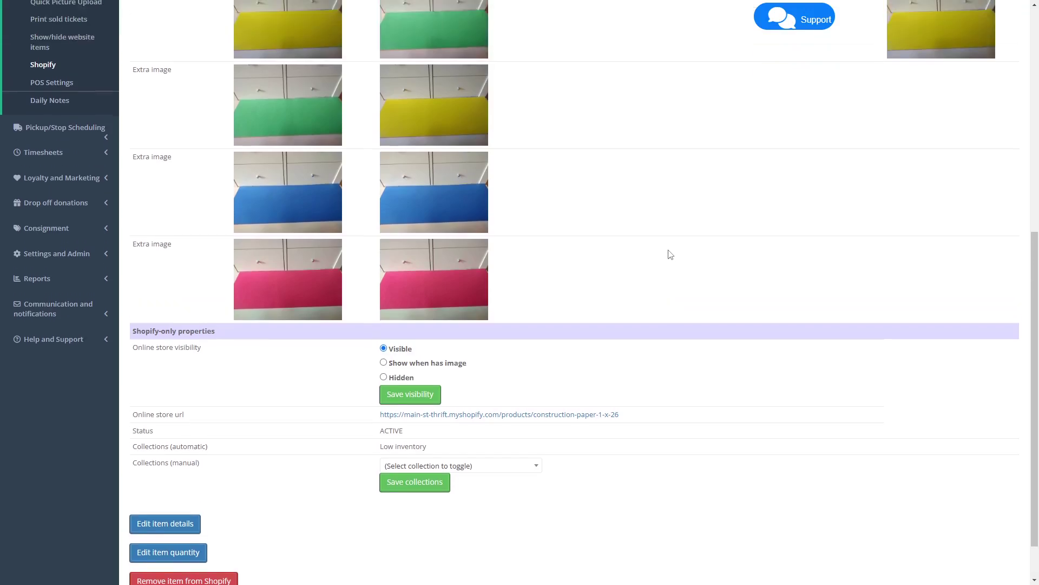